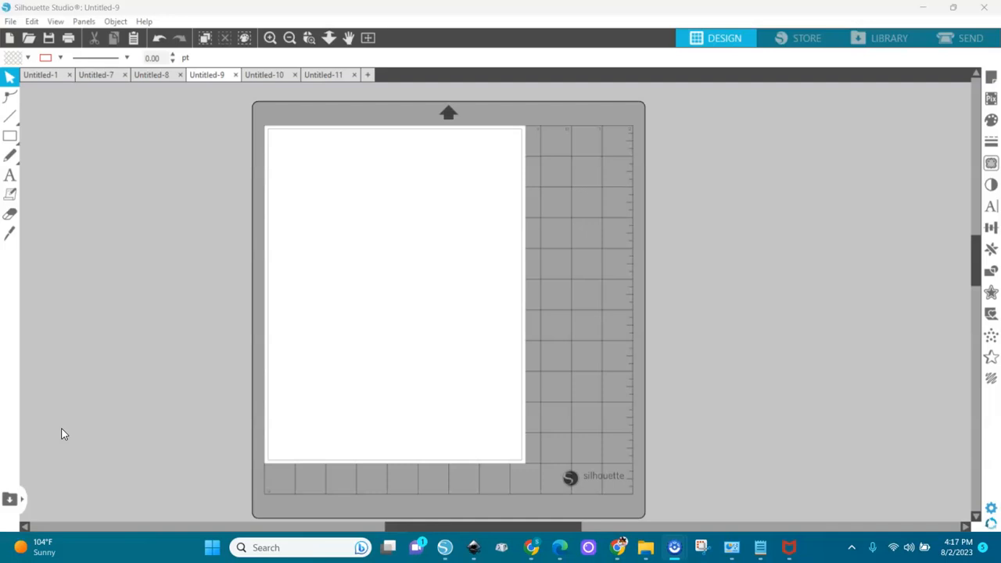
Merge the image of the woman with long curly hair into the open drawing.
click(65, 384)
click(9, 22)
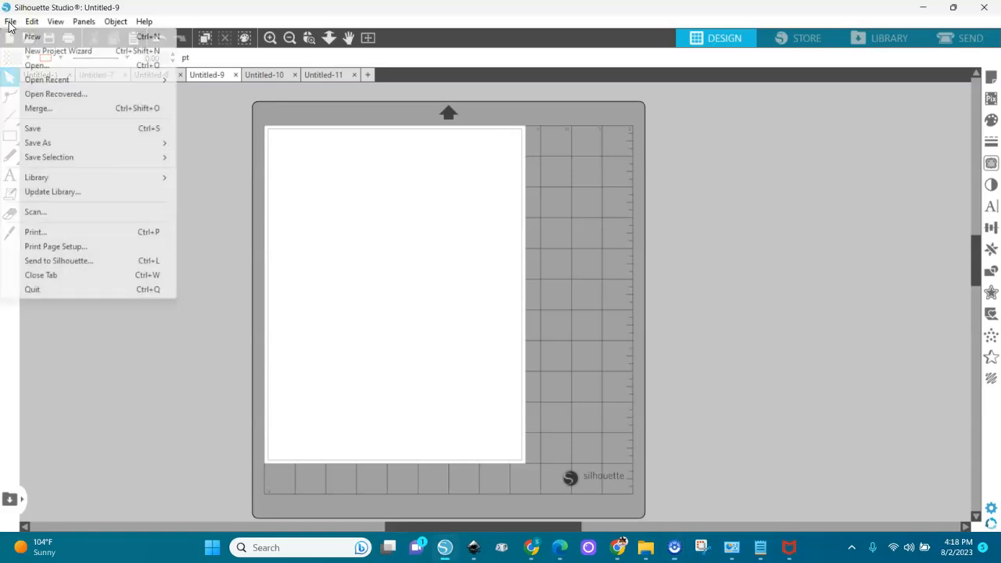
click(35, 111)
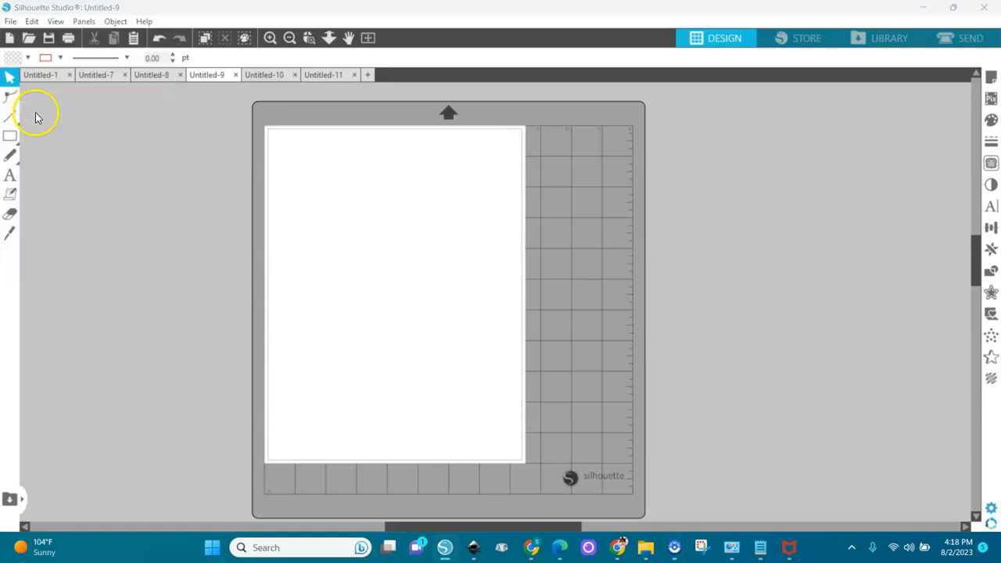
click(302, 147)
double_click(304, 148)
click(379, 225)
drag(379, 227, 377, 256)
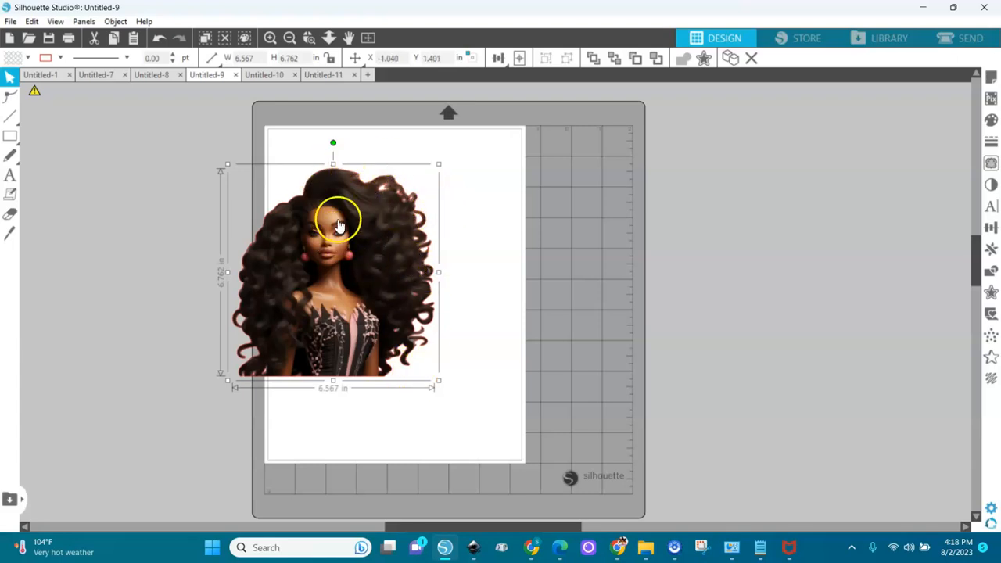
Move the woman's image off the page's left side, duplicate it and place the copy on the page.
drag(372, 297, 232, 280)
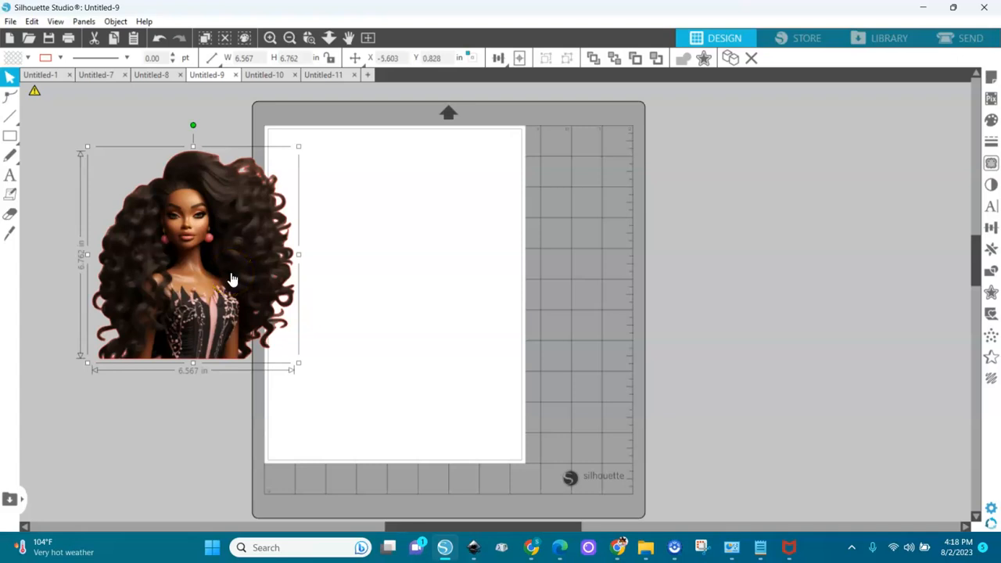
key(ctrl+d)
drag(218, 278, 423, 286)
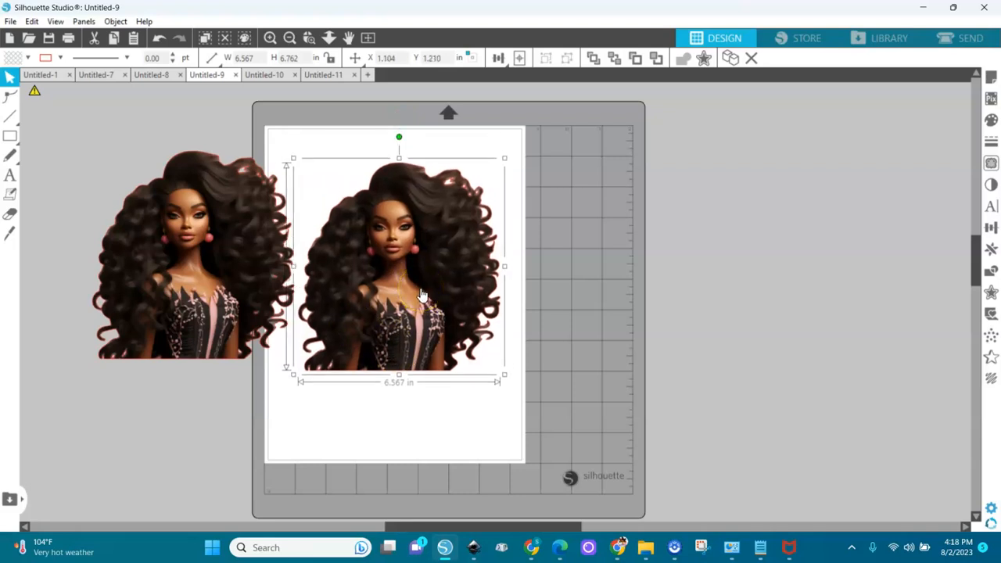
click(617, 261)
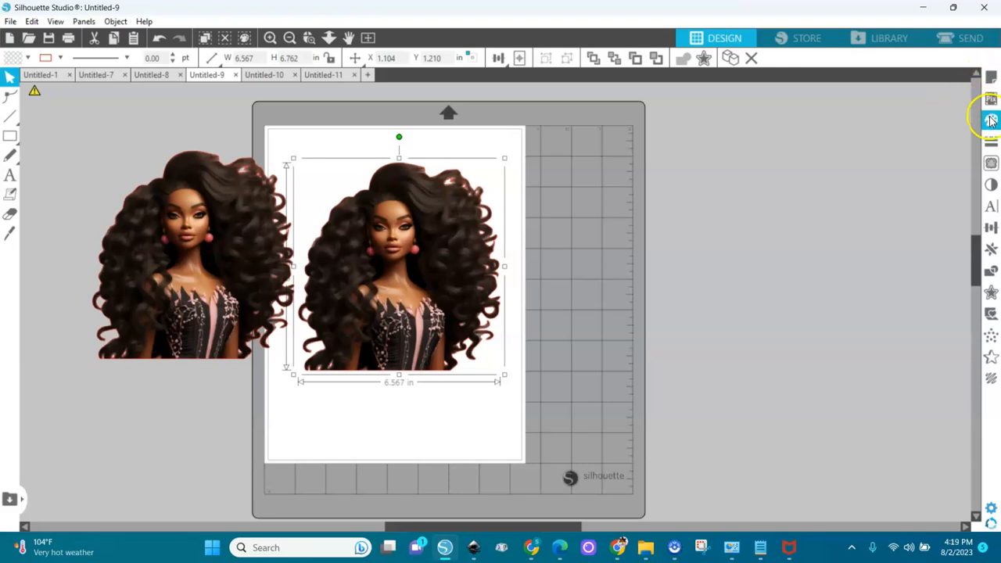
Open the Contrast, Brightness & Saturation image effect for the copied image.
click(991, 185)
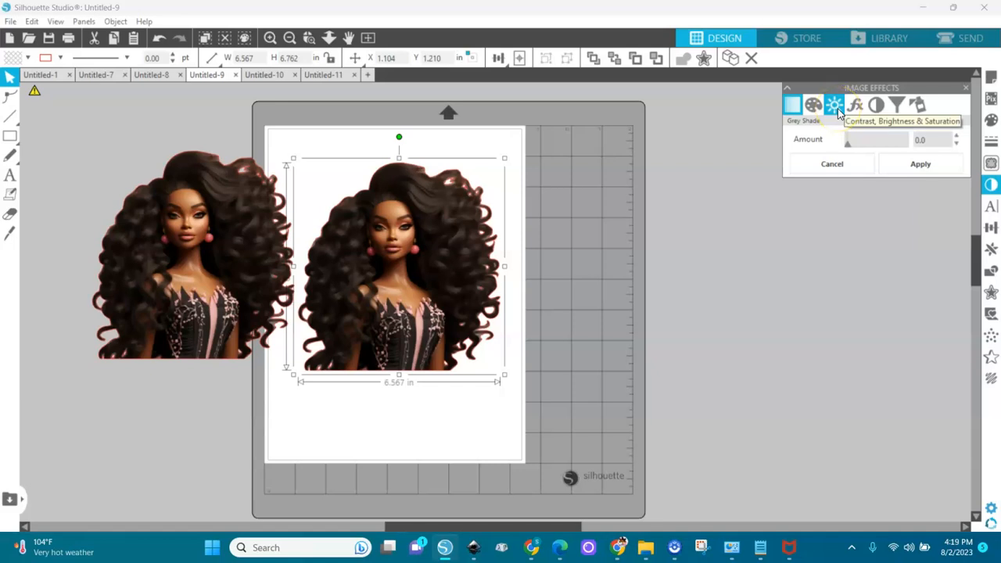
click(836, 111)
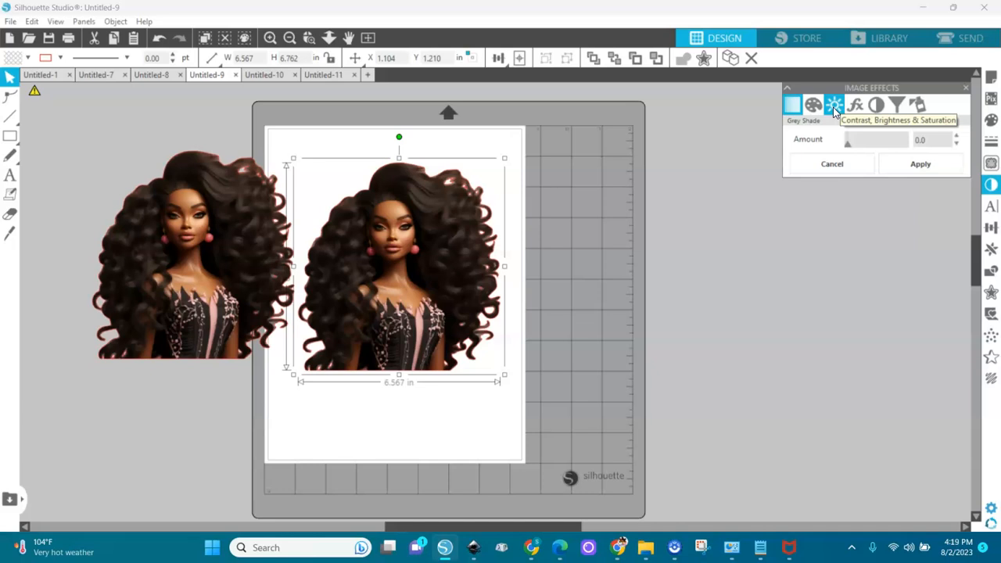
click(835, 111)
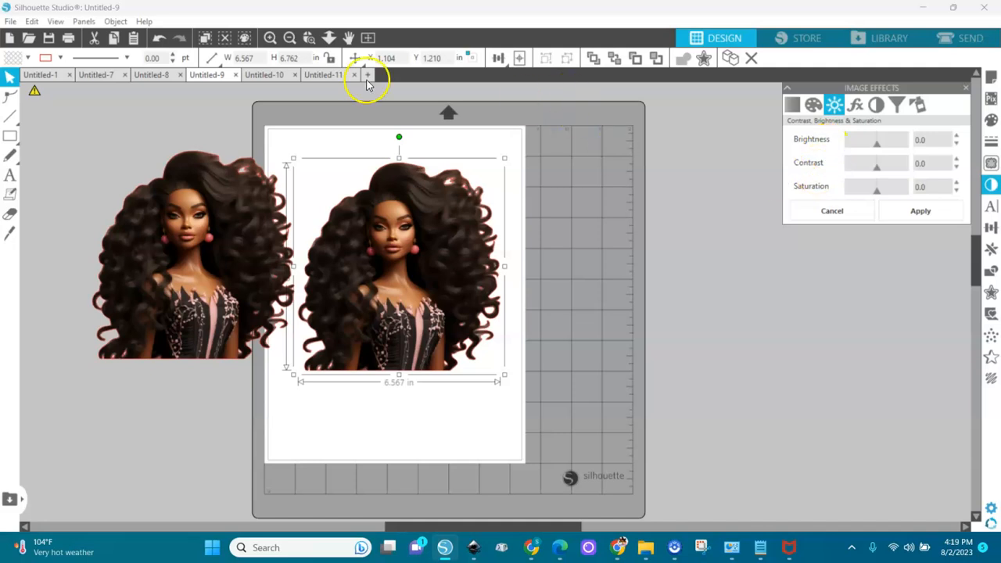
Read the notes defining color contrast and color saturation, moving the saturation note against the contrast note.
click(289, 38)
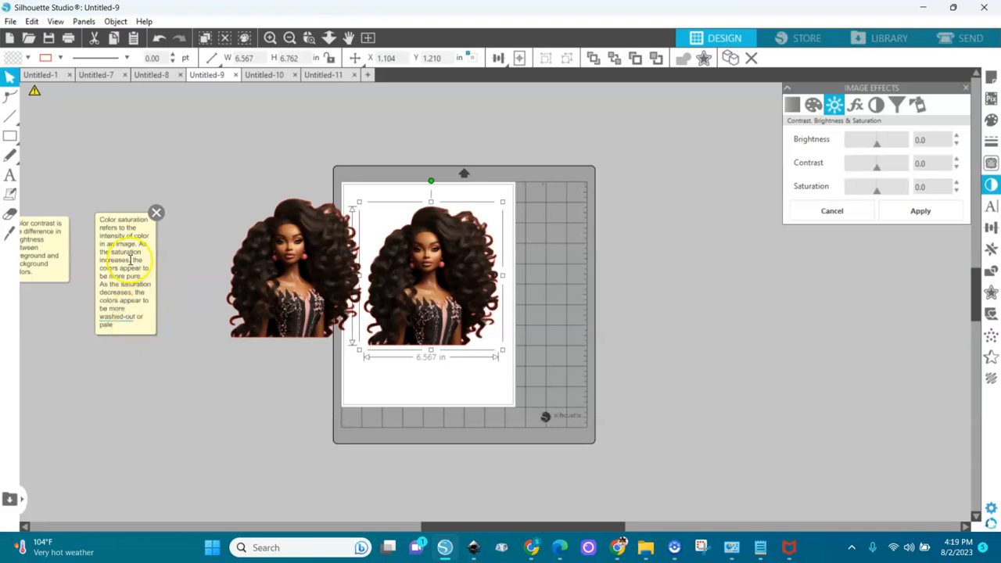
click(148, 314)
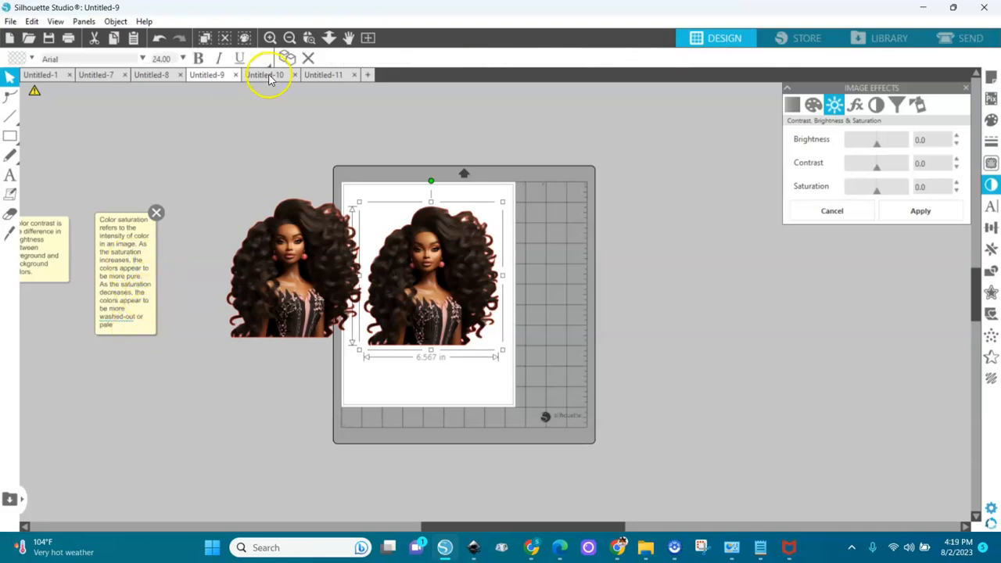
click(309, 37)
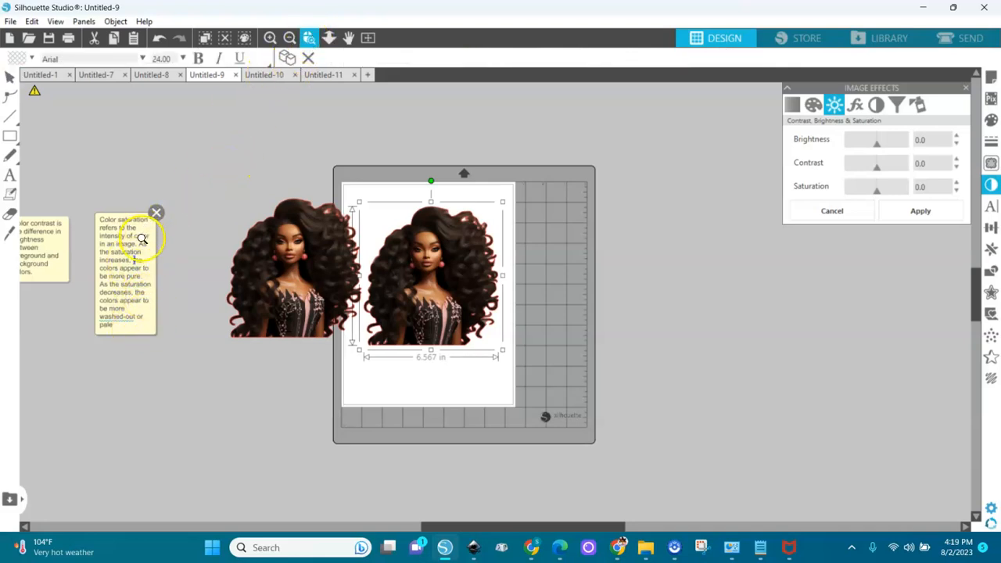
click(44, 253)
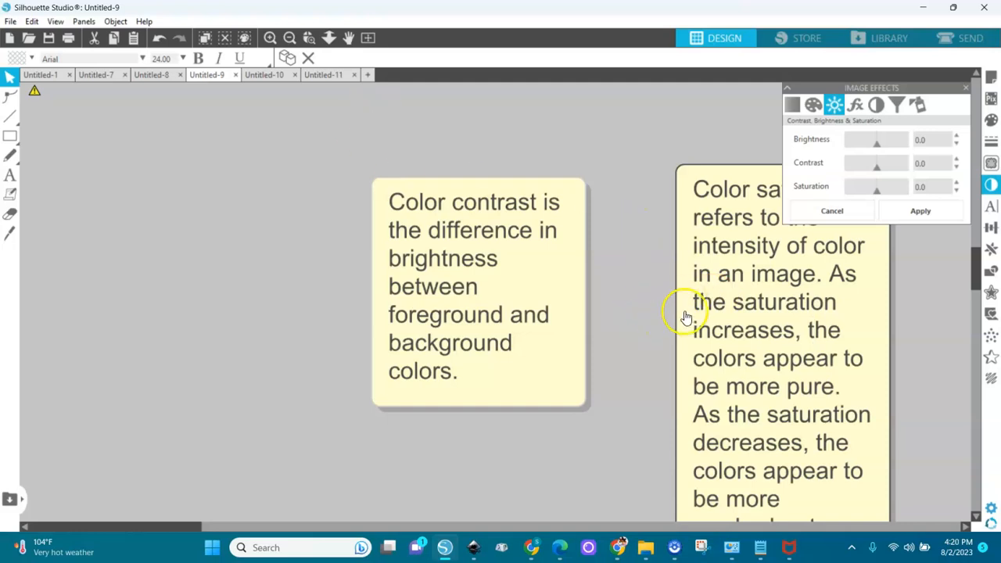
drag(684, 324, 597, 262)
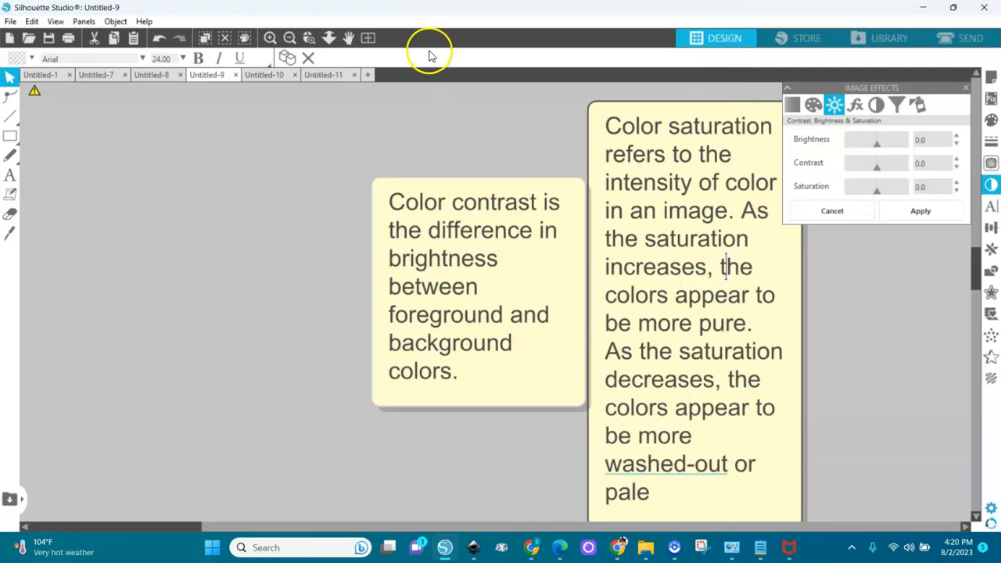
Move both images of the woman off the page to the empty area at its lower left.
click(366, 38)
drag(313, 266, 262, 237)
drag(424, 268, 426, 297)
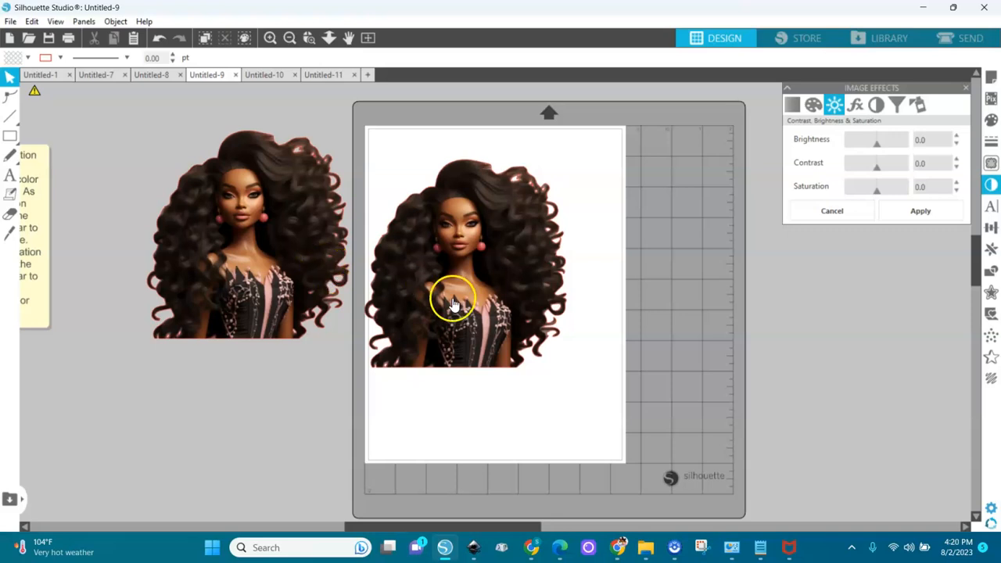
drag(302, 290, 107, 458)
drag(447, 336, 239, 493)
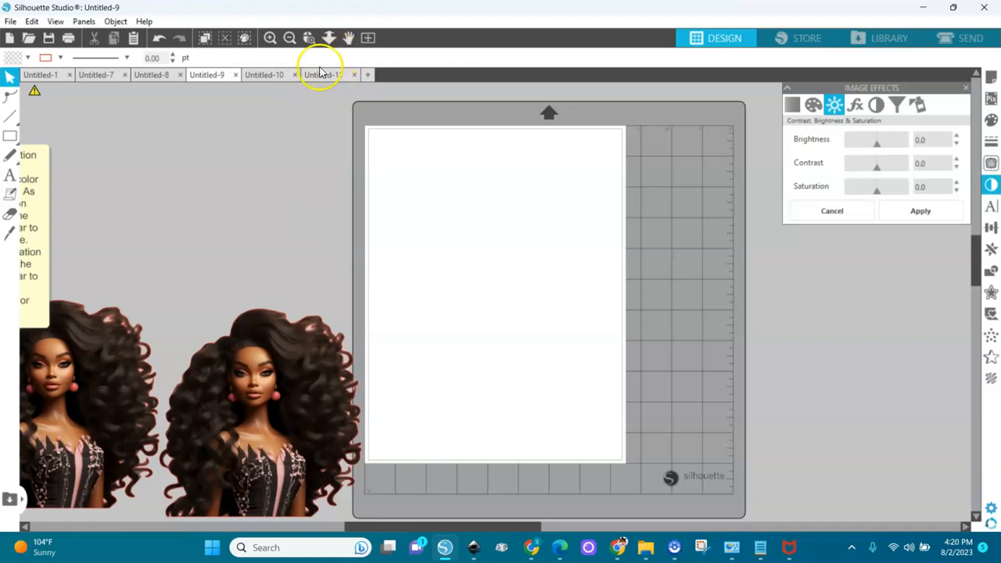
Move the color saturation note above the contrast note and place the original image beside its copy, clear of the notes.
click(291, 37)
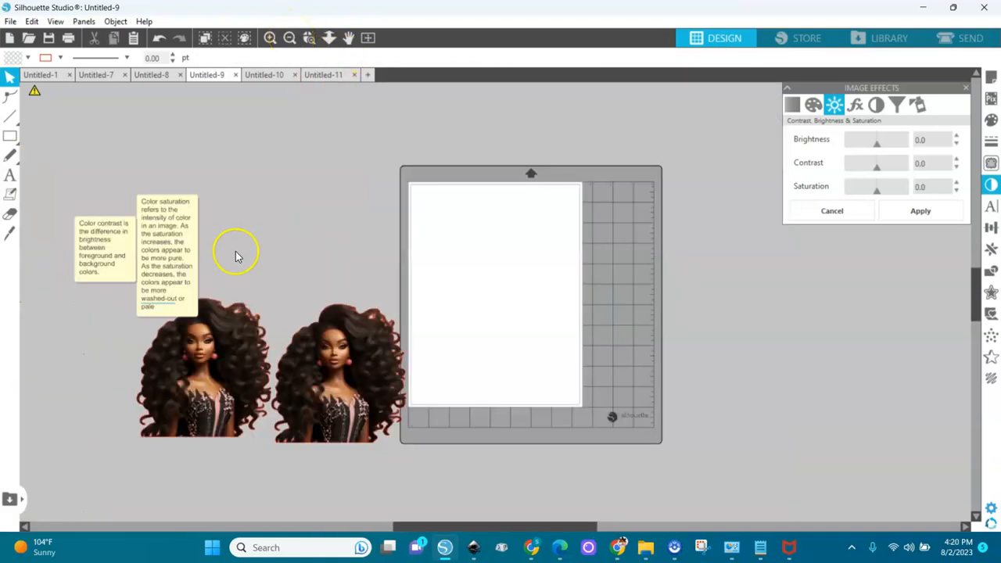
drag(190, 305, 198, 358)
double_click(189, 300)
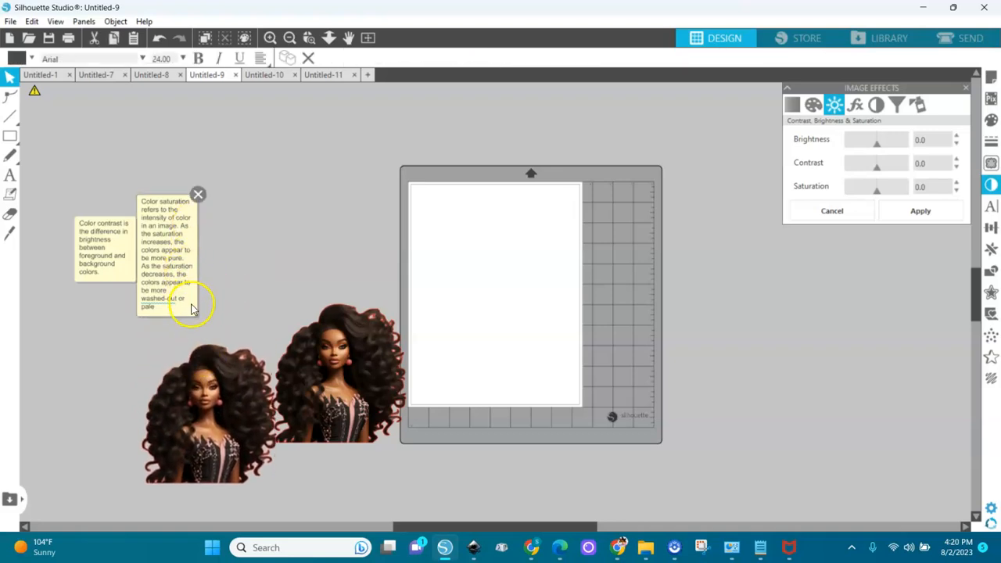
drag(191, 314, 200, 228)
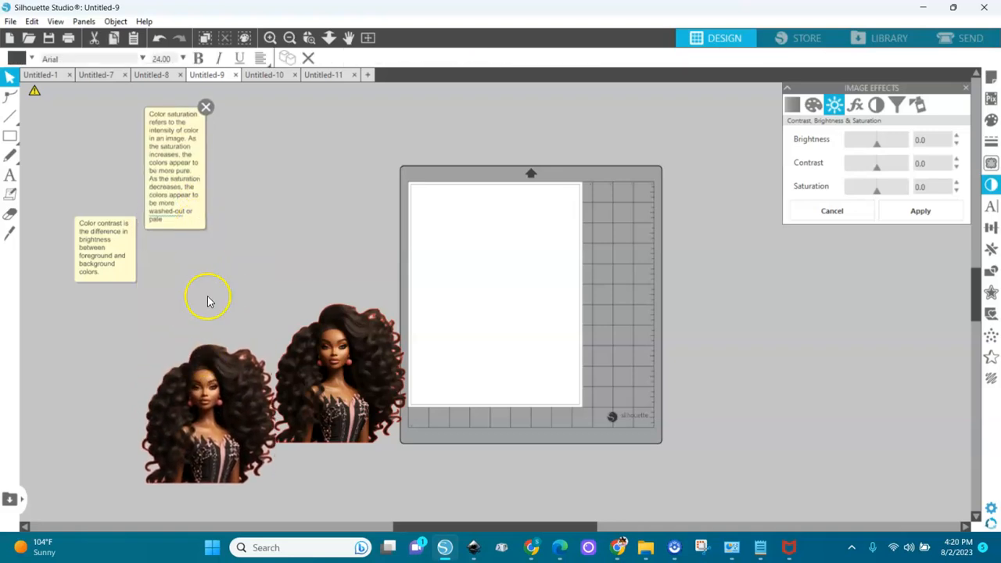
drag(191, 389, 175, 343)
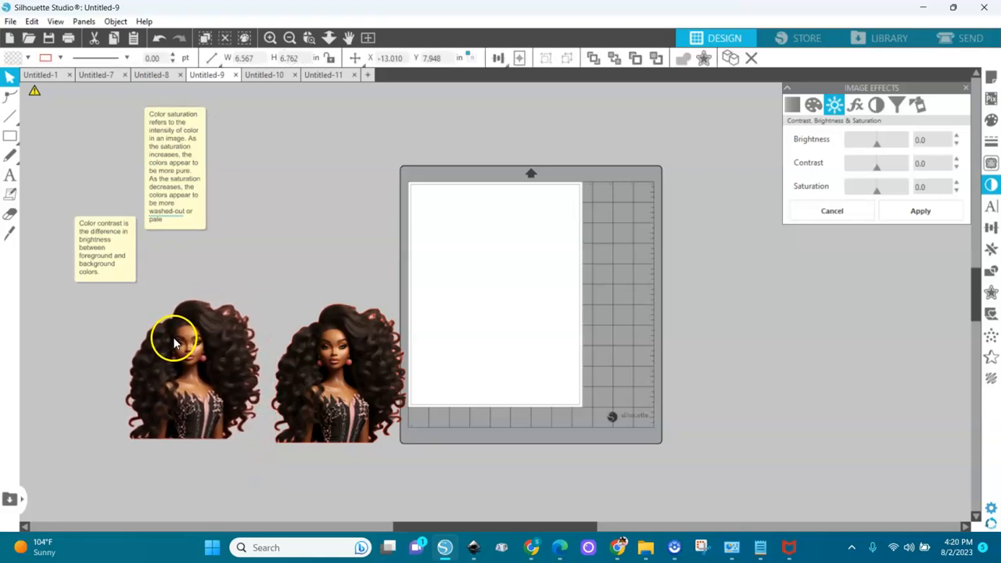
Line up the copied image closely beside the original at matching height and leave the copy selected.
click(309, 38)
drag(470, 284, 104, 464)
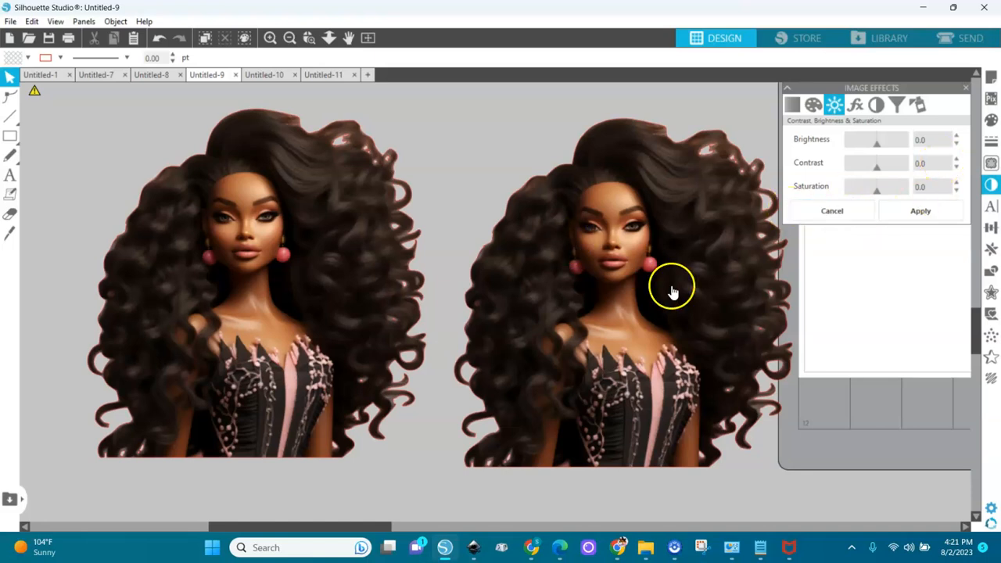
drag(665, 318, 648, 311)
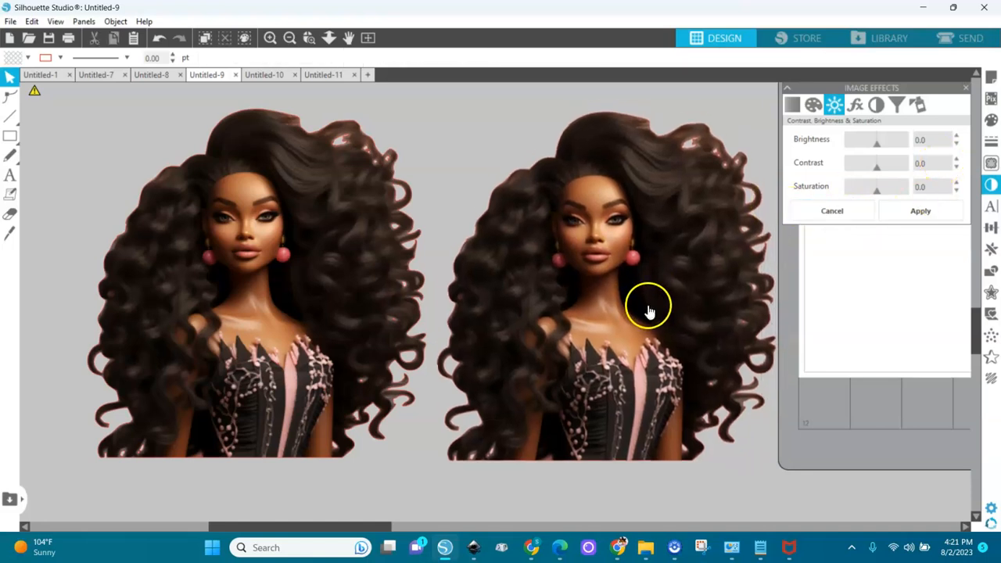
click(648, 311)
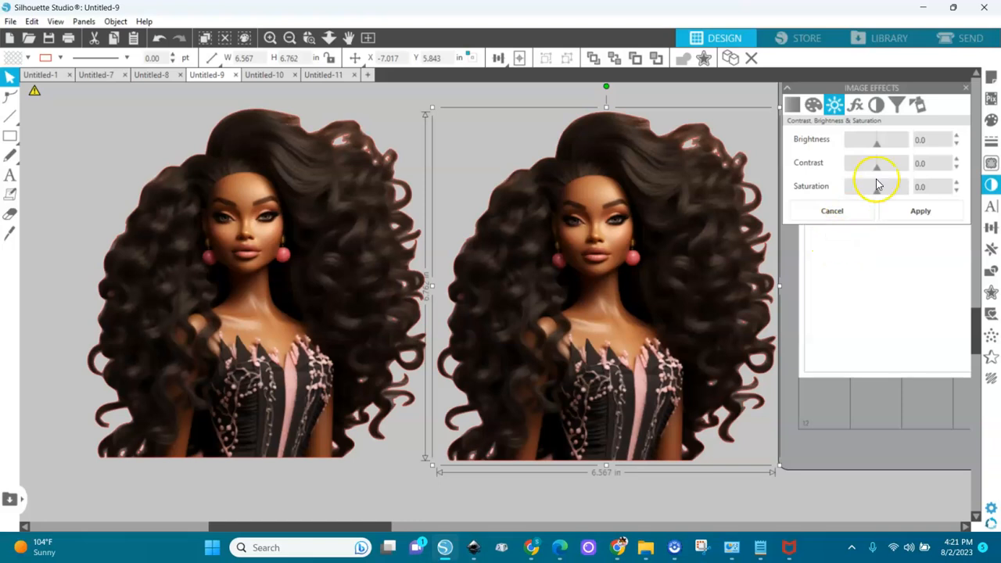
Set the copied woman image's brightness to 5, contrast to 9 and saturation to 12, keeping it beside the original for comparison.
click(955, 135)
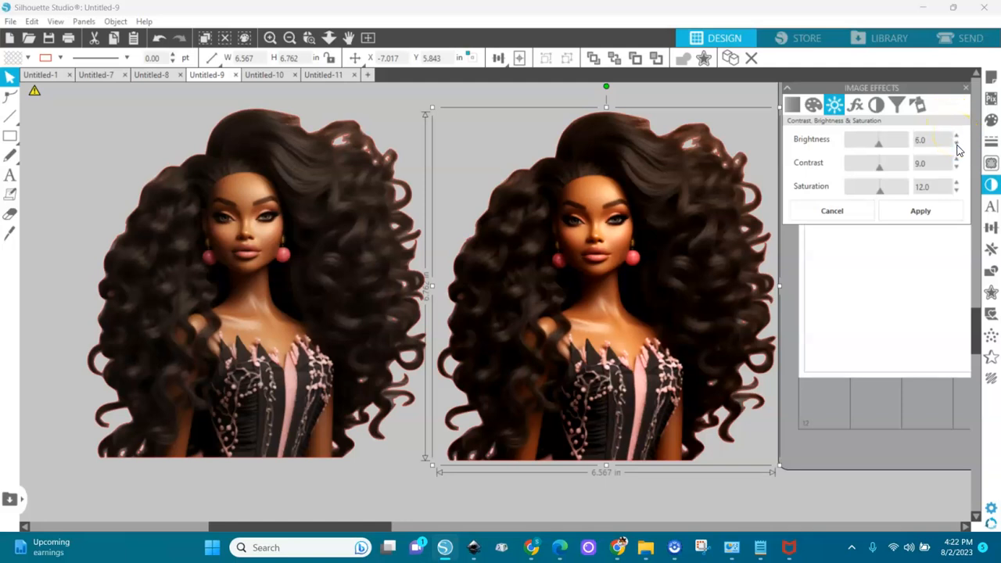
mouse_move(693, 291)
mouse_down()
mouse_move(677, 313)
mouse_move(677, 287)
mouse_move(675, 298)
mouse_up()
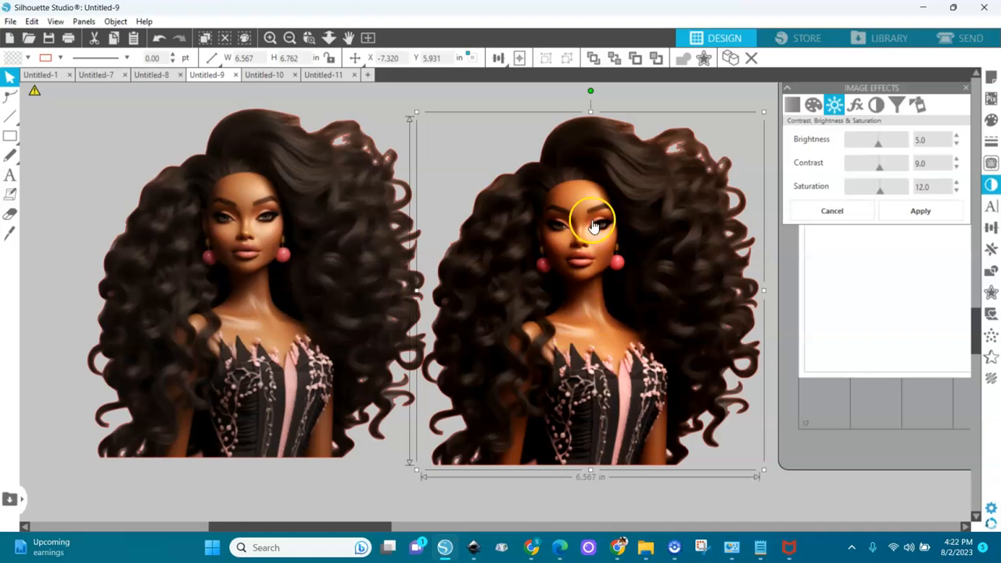
drag(657, 287, 656, 276)
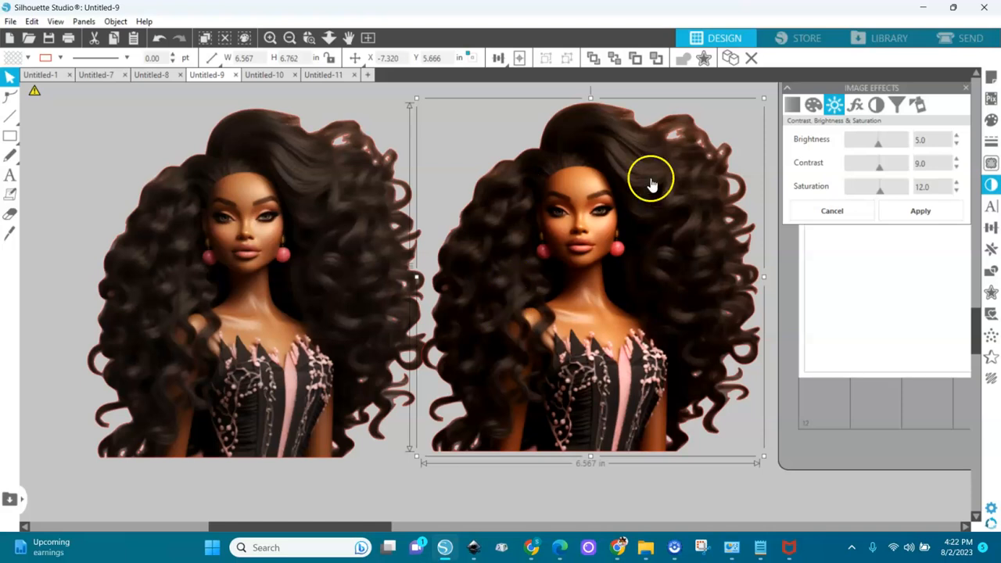
drag(606, 283, 612, 302)
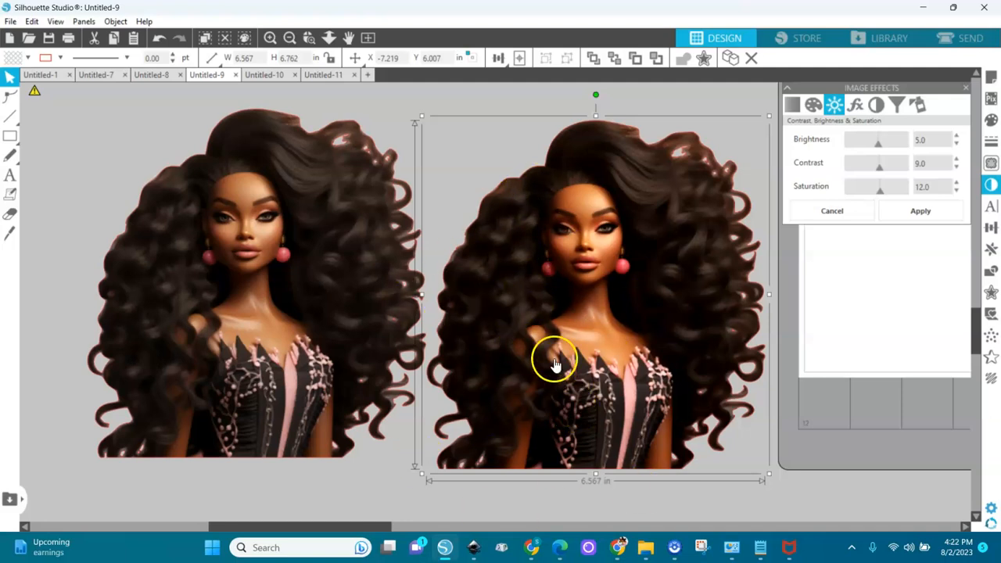
In the Untitled-10 drawing, duplicate the image of the girl with a book and place both images left of the page.
click(266, 76)
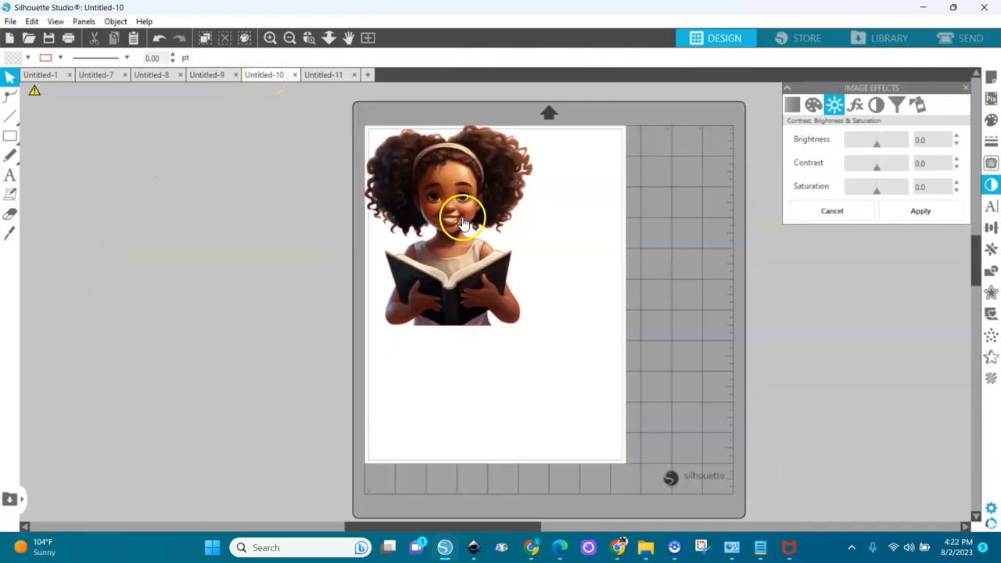
click(463, 222)
drag(463, 222, 296, 275)
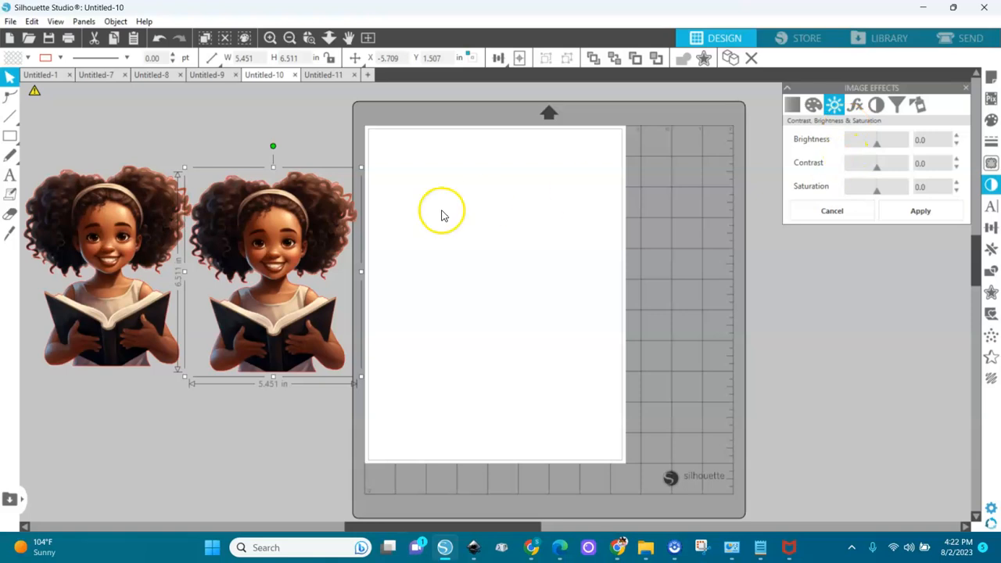
drag(303, 252, 307, 255)
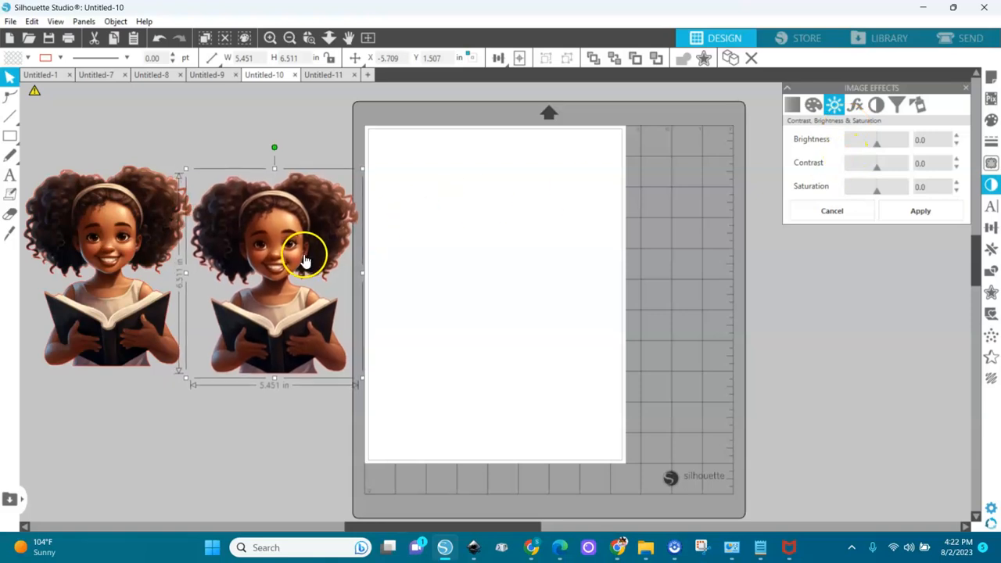
Arrange the two images of the girl side by side with a small gap and keep the right one selected.
click(309, 39)
drag(400, 138, 14, 421)
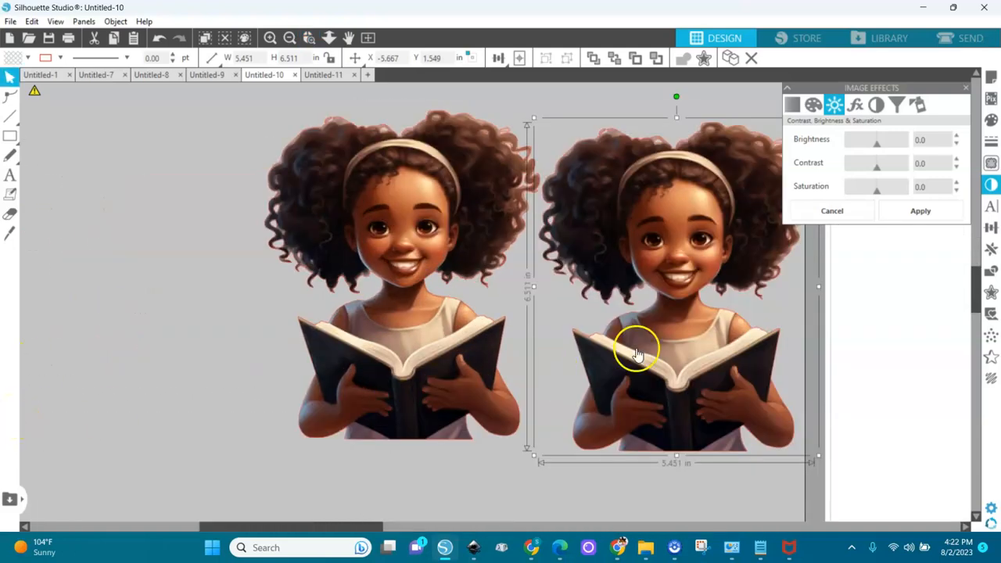
drag(485, 329, 393, 360)
drag(682, 357, 631, 351)
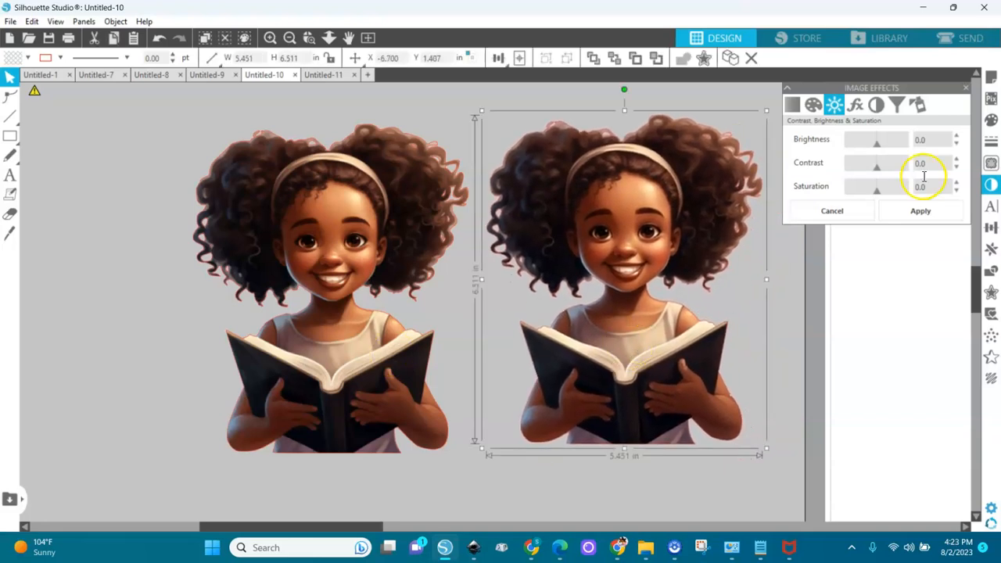
Set the right girl image's brightness to 10, contrast to 12 and saturation to 9, and move it closer to the original.
click(956, 136)
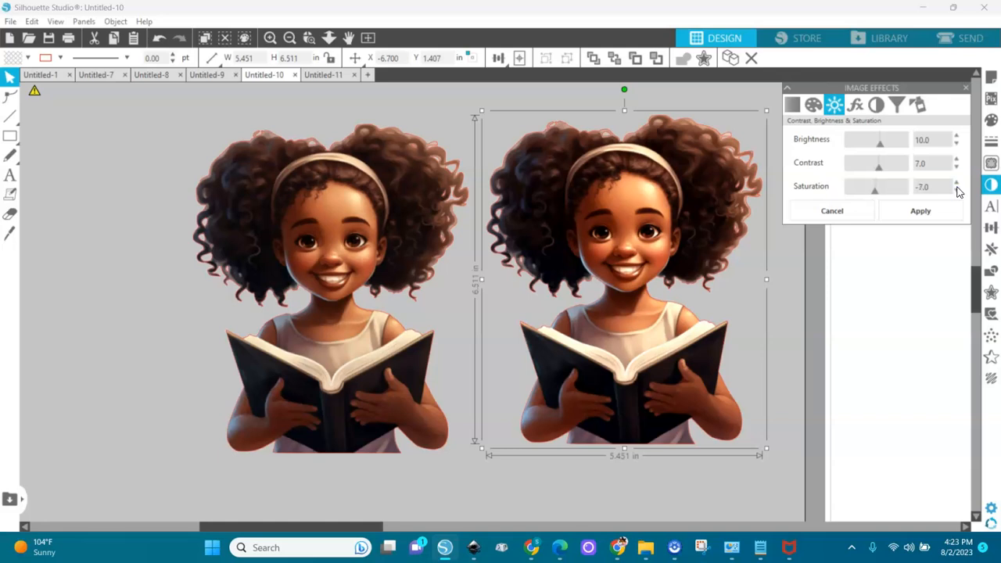
drag(677, 386, 653, 400)
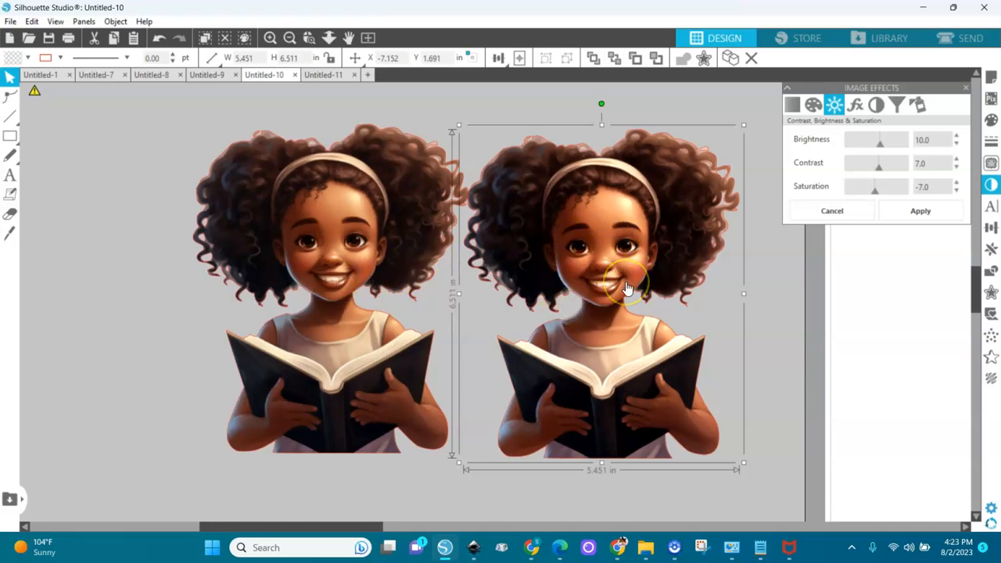
click(955, 183)
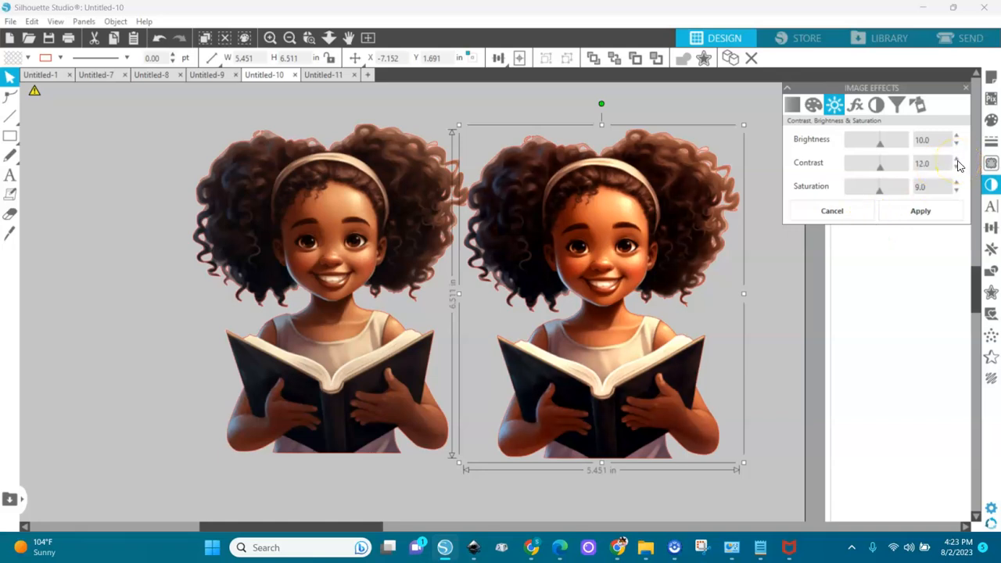
Raise the right girl image's contrast to 13, line it up beside the original and apply its effects.
drag(617, 336, 614, 313)
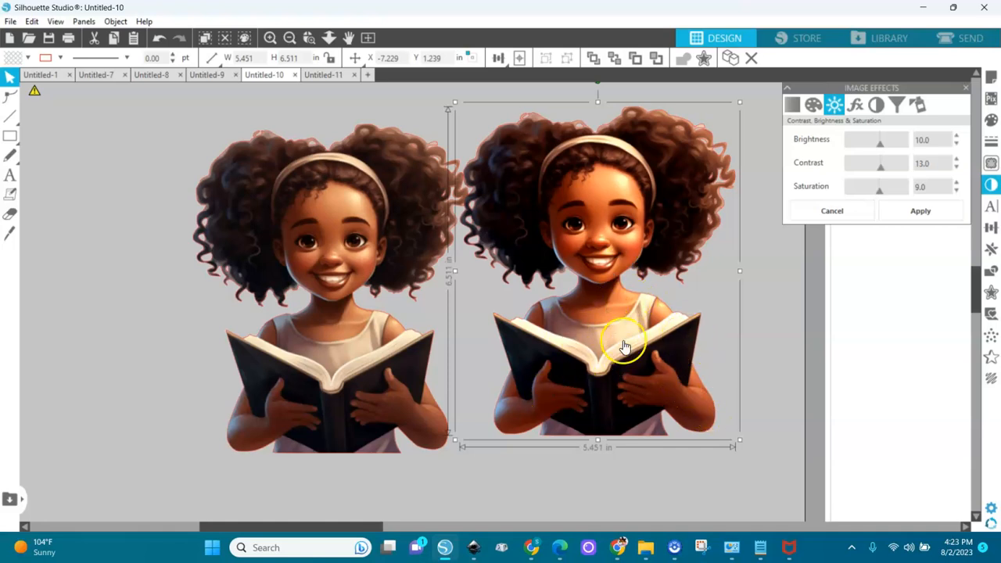
drag(618, 357, 620, 370)
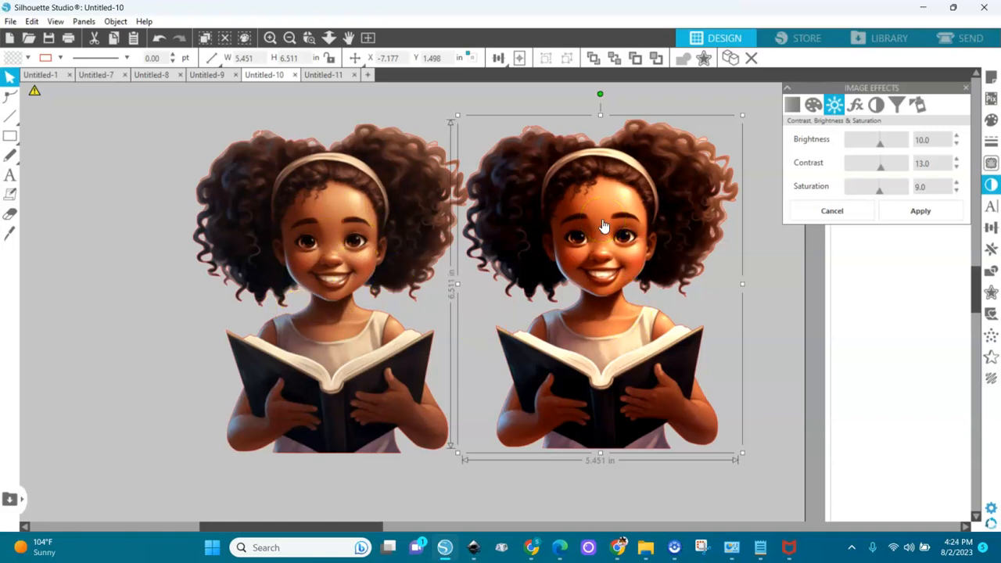
click(907, 216)
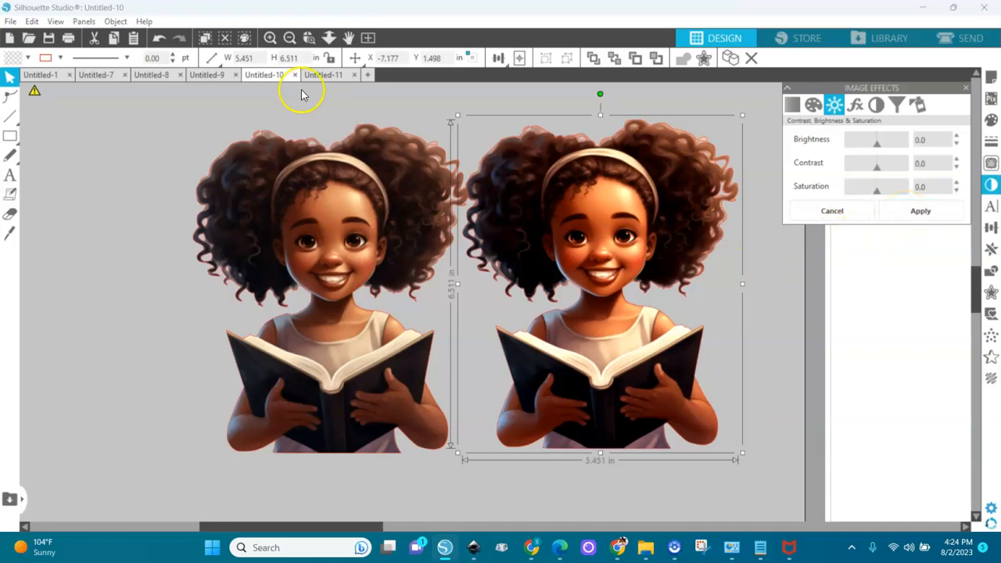
Apply the pending image effects to the right woman image in the Untitled-9 drawing, and return to Untitled-10.
click(218, 75)
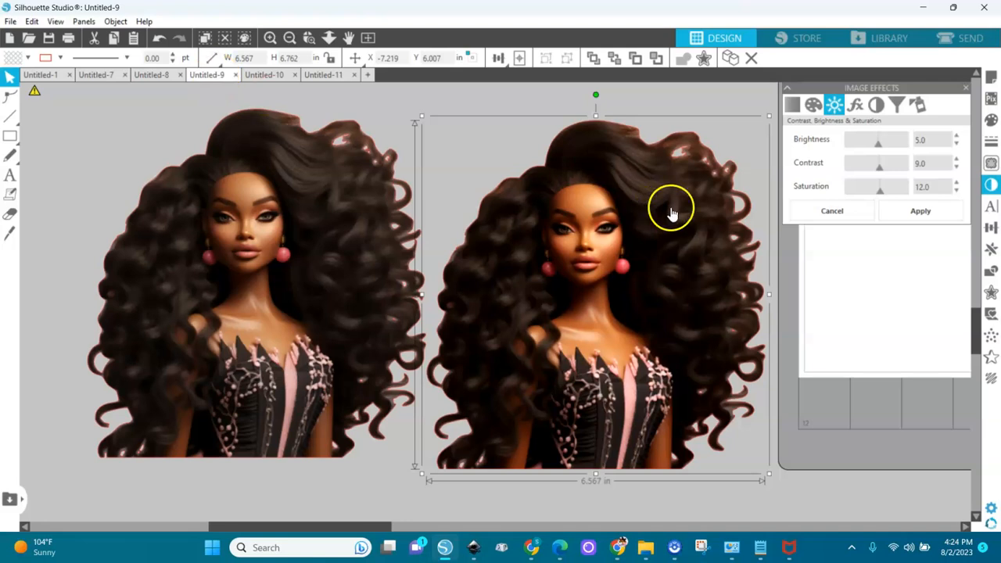
click(921, 213)
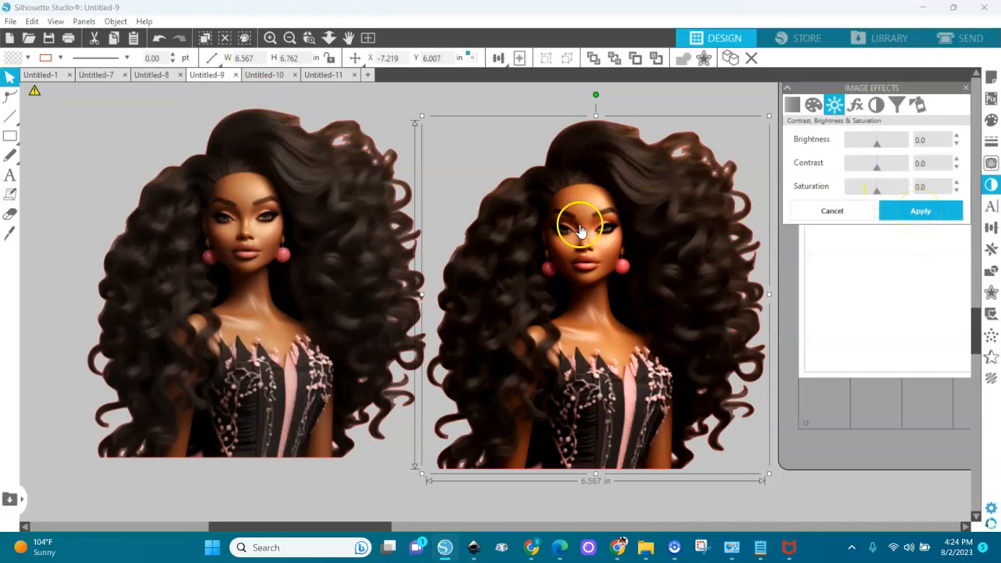
click(258, 75)
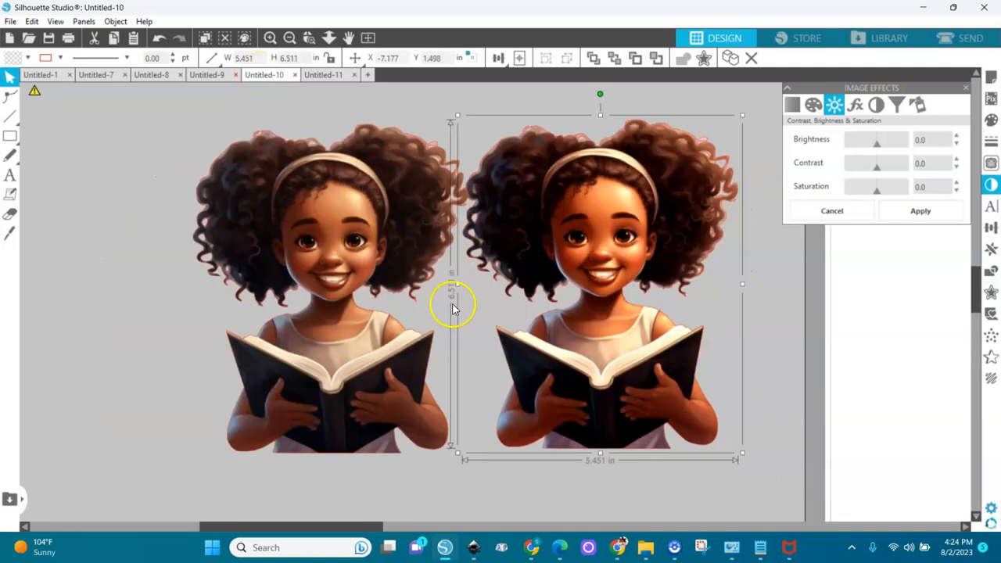
In the Untitled-11 drawing, duplicate the image of the boy with a book and place both images left of the page.
click(316, 75)
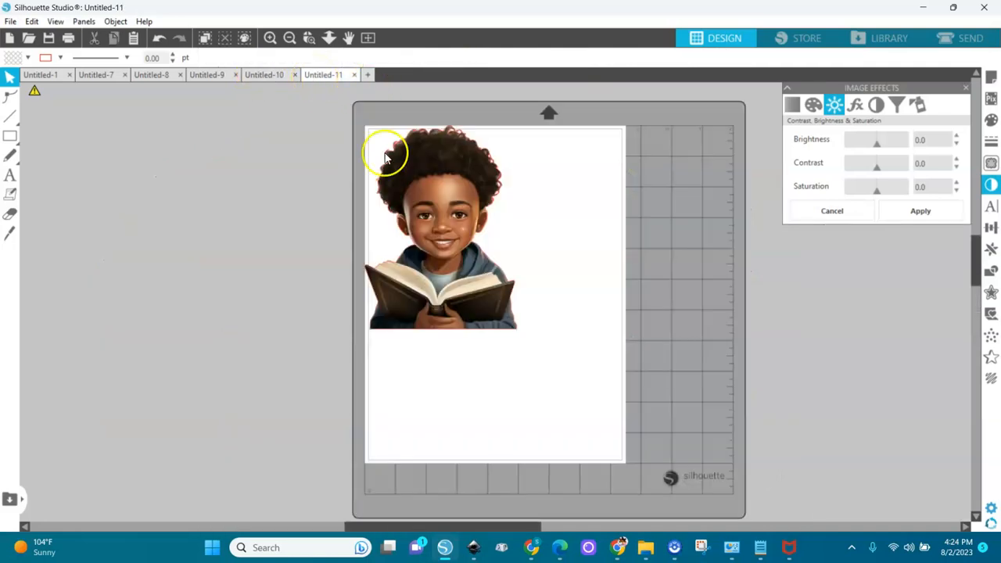
click(435, 226)
drag(435, 226, 284, 266)
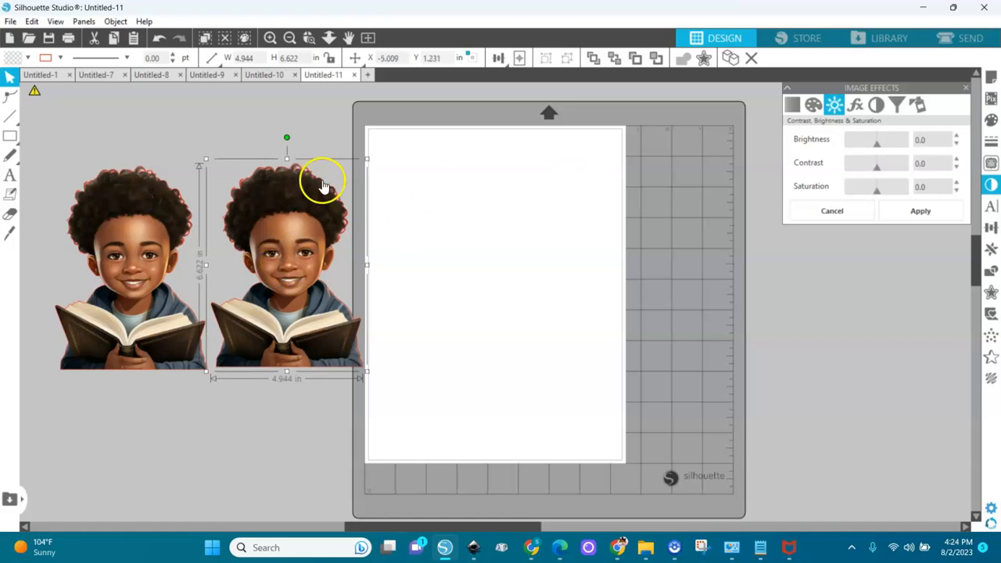
Set the right boy image's brightness to 12.
click(309, 38)
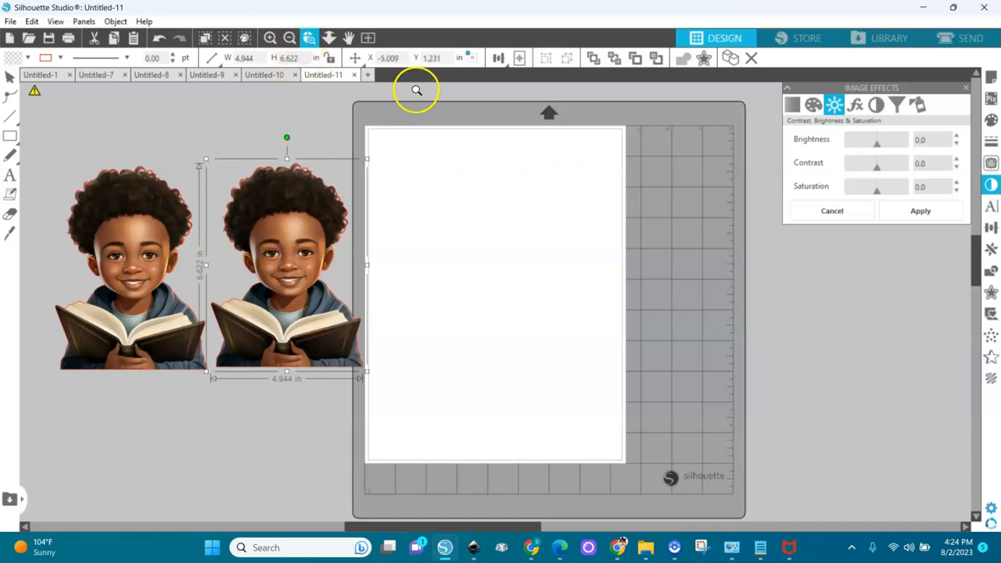
drag(422, 135, 23, 440)
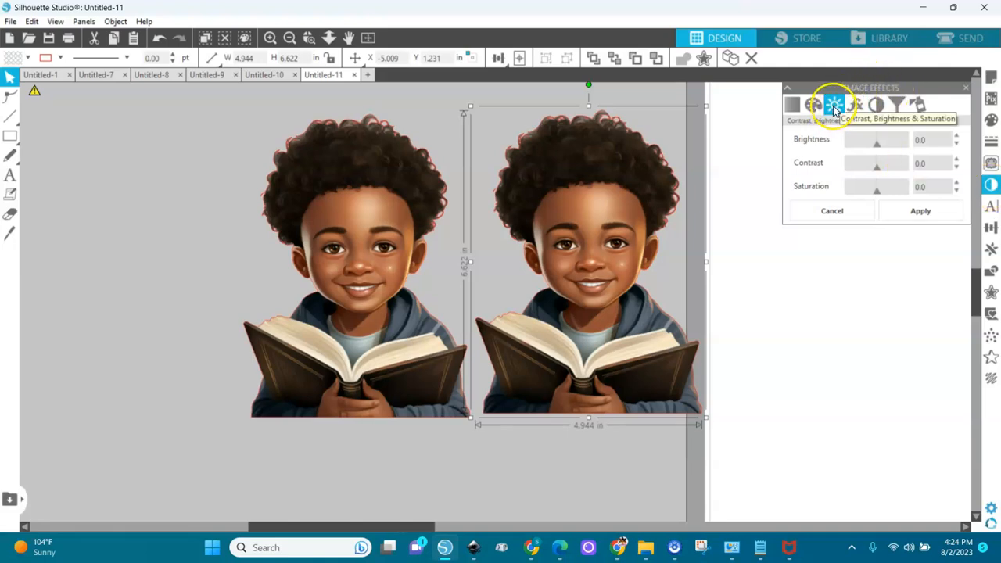
click(956, 136)
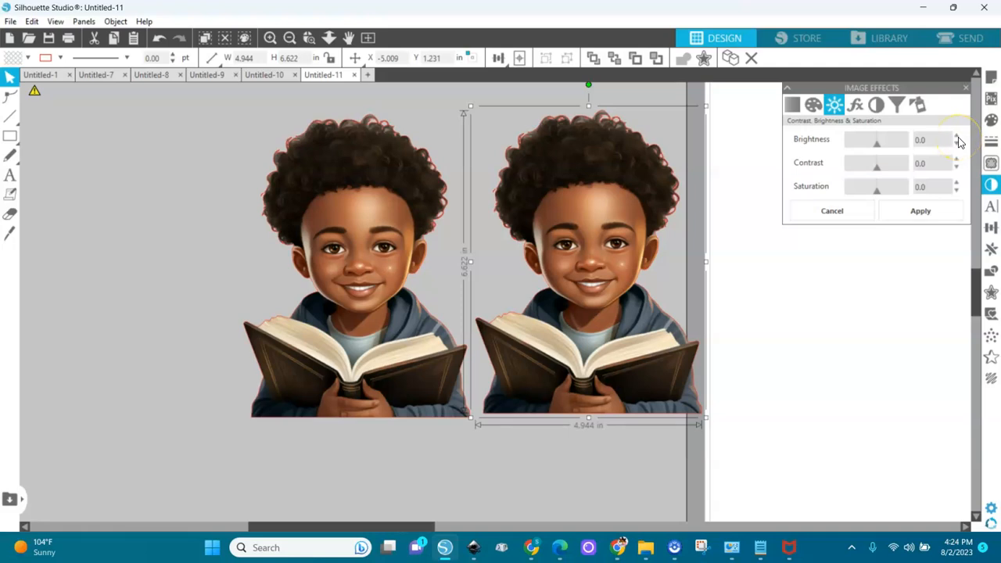
click(956, 136)
click(956, 136)
click(956, 137)
click(956, 136)
click(956, 136)
click(956, 136)
click(956, 136)
click(956, 136)
click(955, 136)
click(956, 137)
click(956, 136)
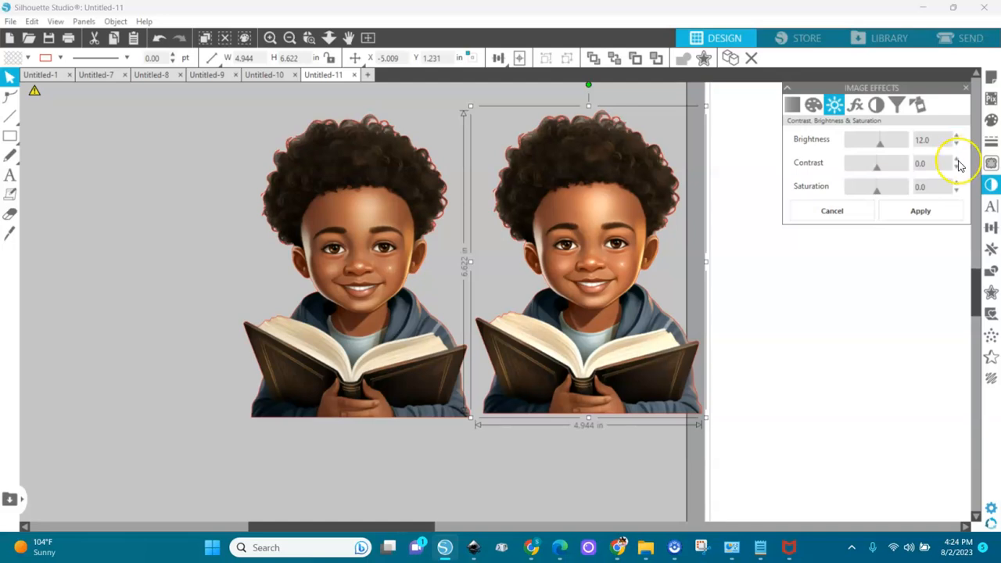
Set the right boy image's contrast to 11 and its saturation to 8.
click(955, 160)
click(956, 159)
click(956, 159)
click(955, 160)
click(955, 160)
click(955, 160)
click(955, 159)
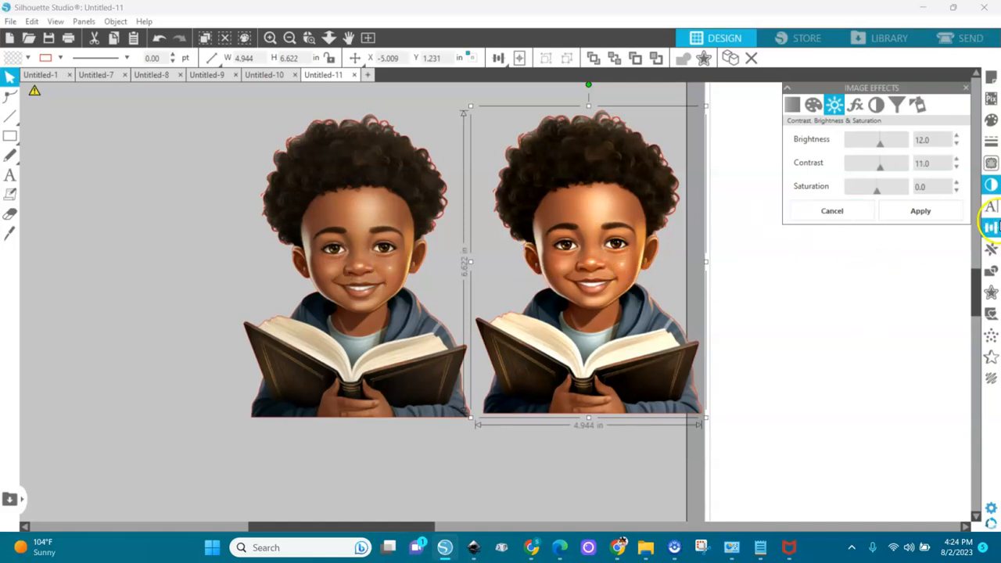
click(955, 183)
click(956, 183)
click(955, 182)
click(955, 183)
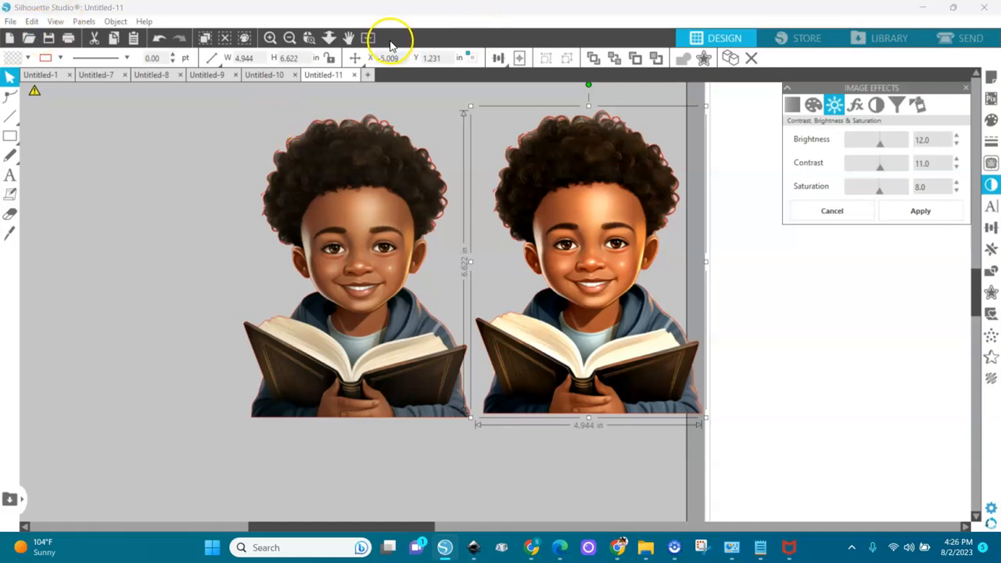
Set the page to a custom size of 8.5 by 8.5 in and hide the print border.
click(365, 41)
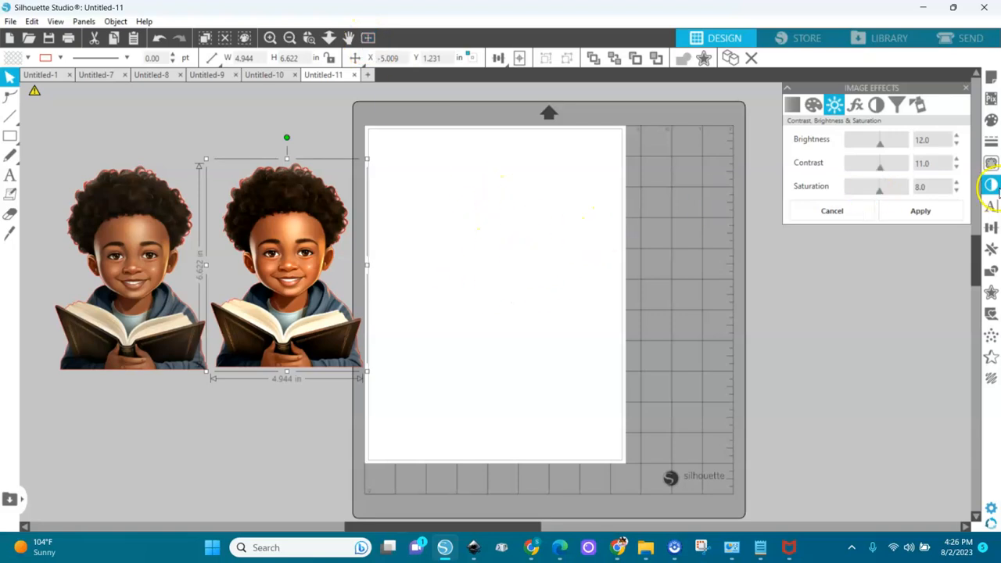
click(991, 77)
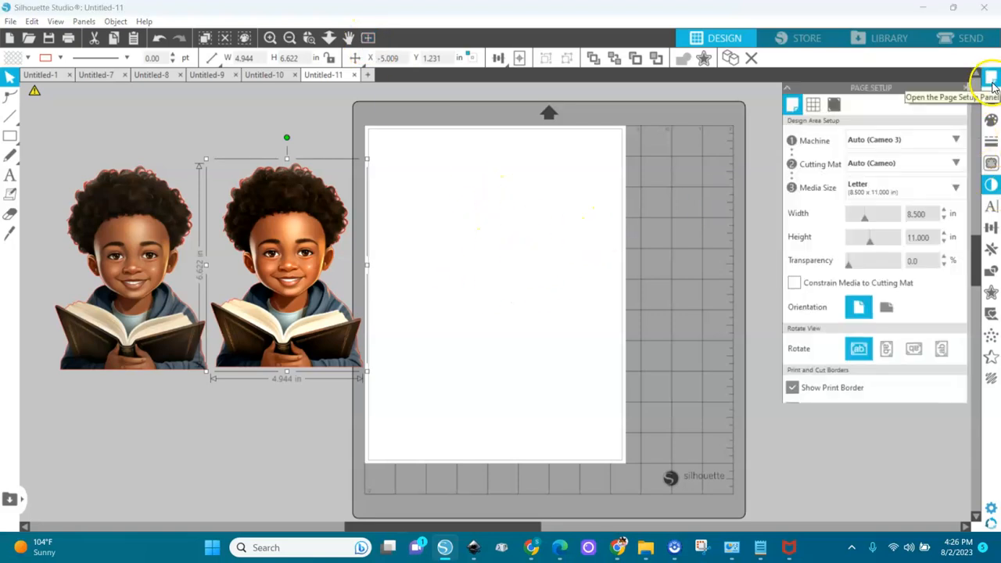
click(872, 197)
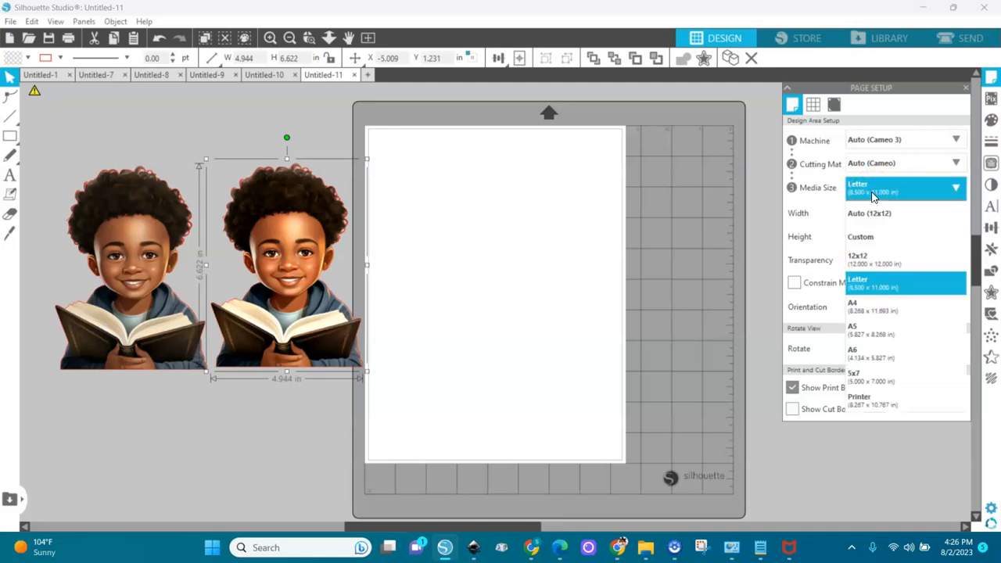
click(868, 239)
drag(928, 214, 881, 221)
text(8.5)
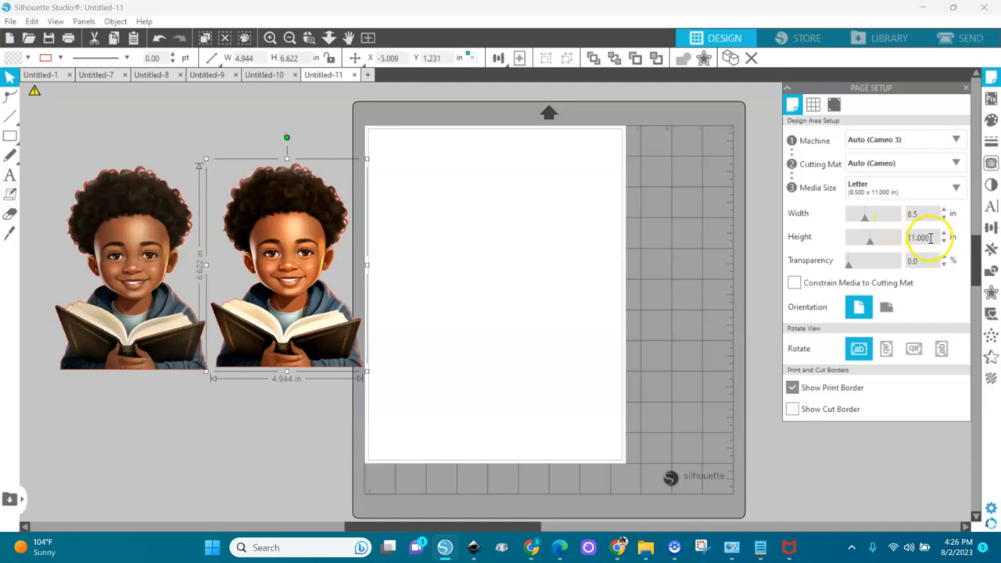
drag(931, 238, 893, 241)
text(8.5)
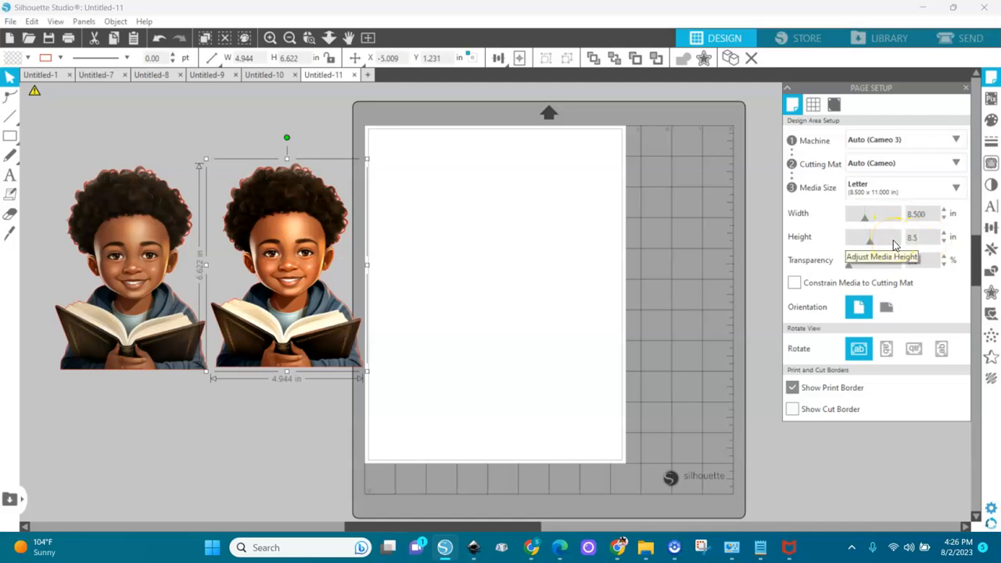
key(Return)
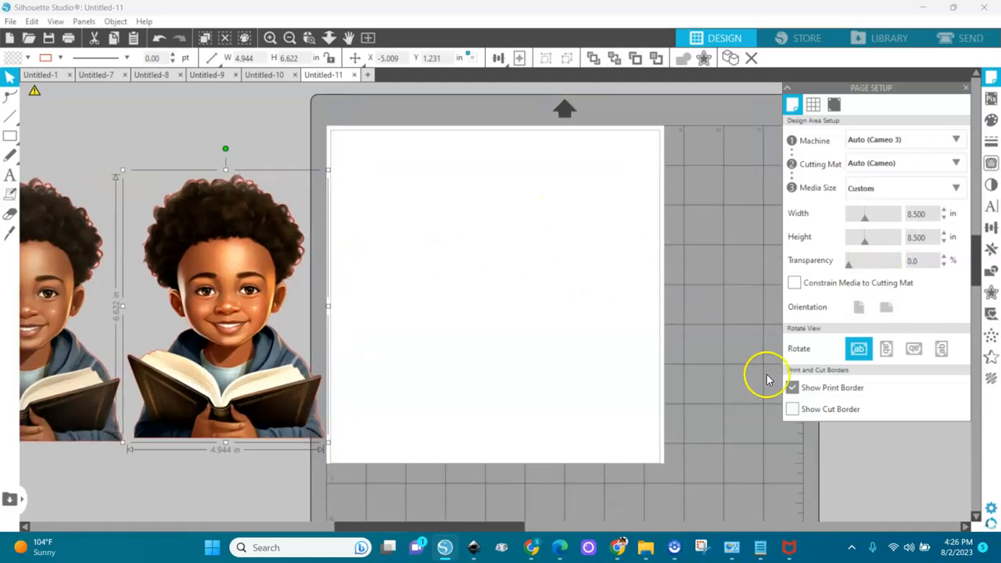
click(793, 389)
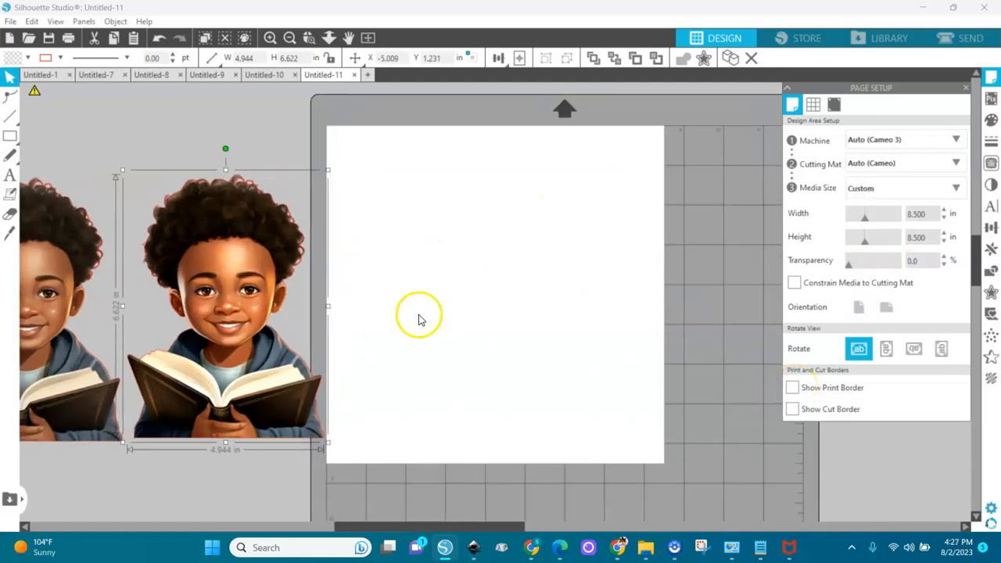
Move the adjusted boy image onto the page and switch the program view to Business Edition.
drag(253, 294, 532, 286)
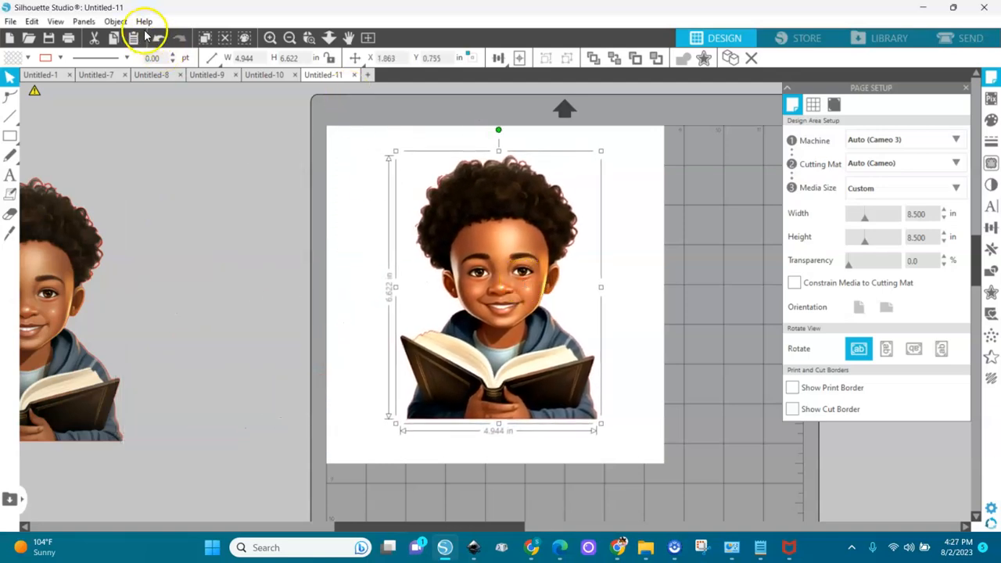
click(144, 21)
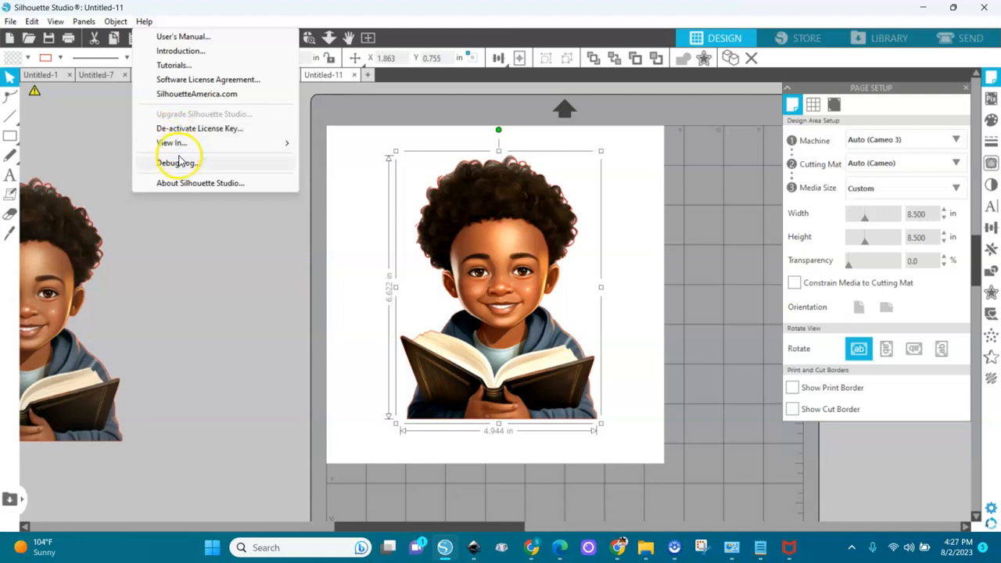
mouse_move(188, 143)
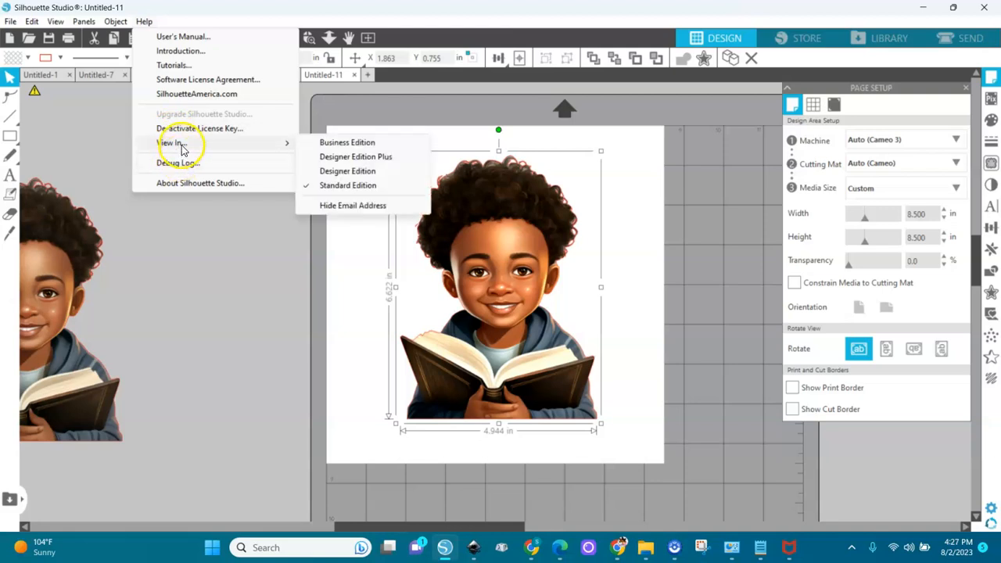
click(346, 142)
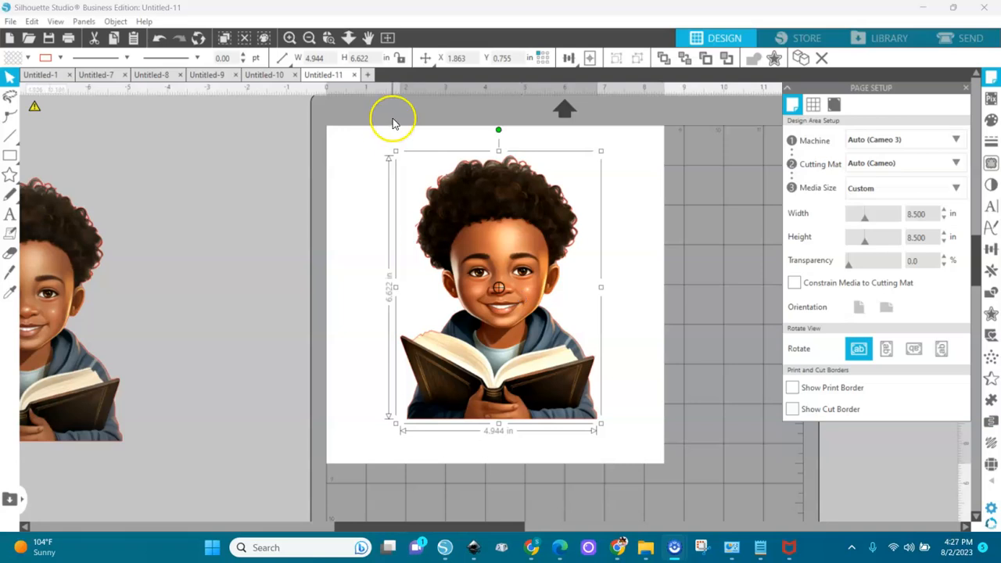
Resize the boy image to a height of 8 in with proportions kept, and reposition it within the page.
click(376, 58)
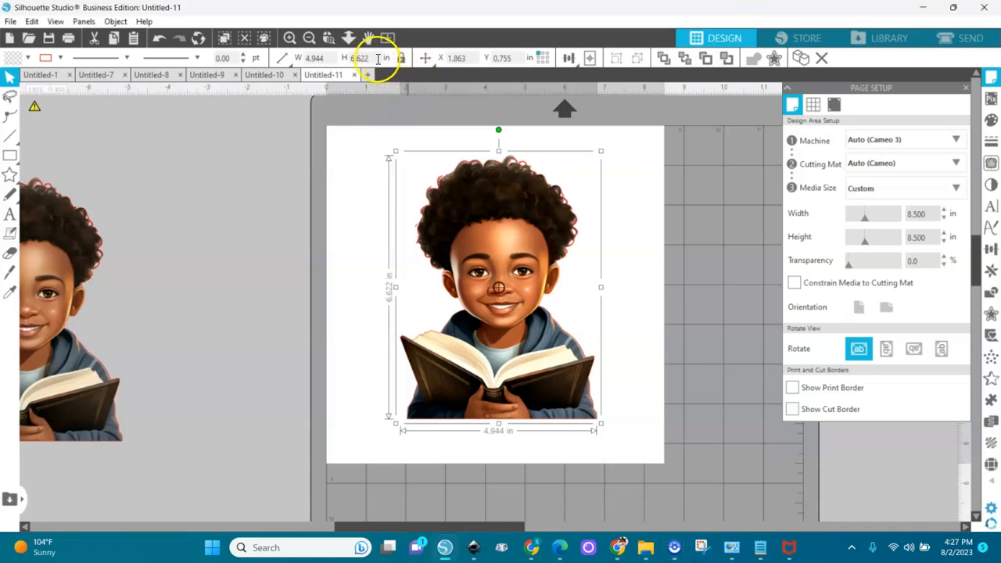
key(BackSpace)
key(BackSpace)
key(BackSpace)
key(BackSpace)
key(BackSpace)
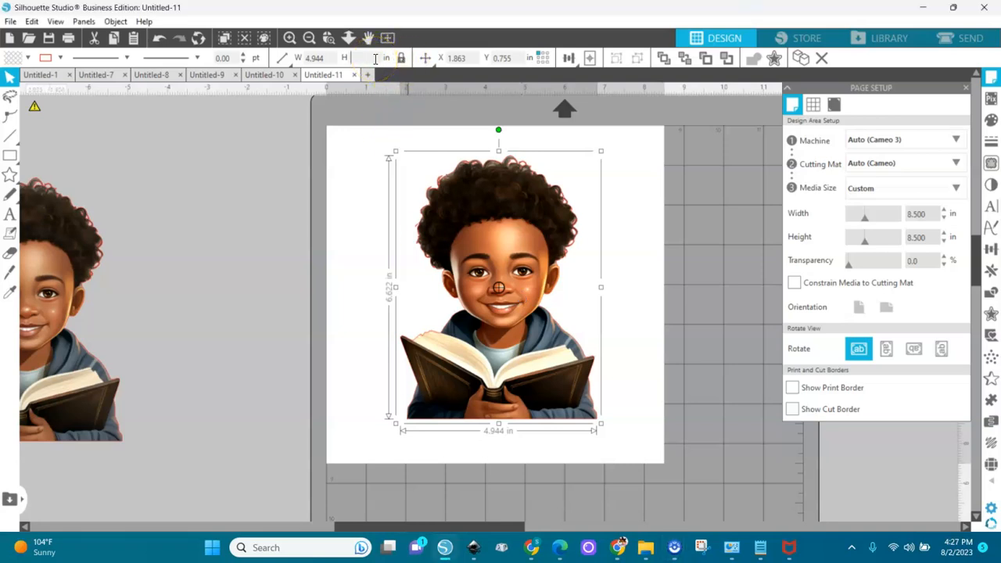
text(8)
key(Return)
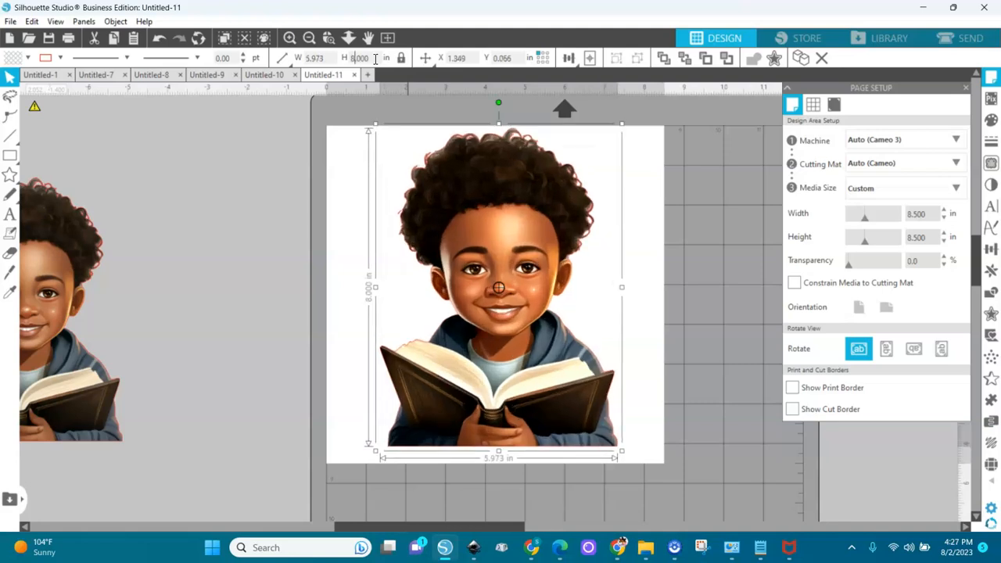
drag(520, 217, 519, 224)
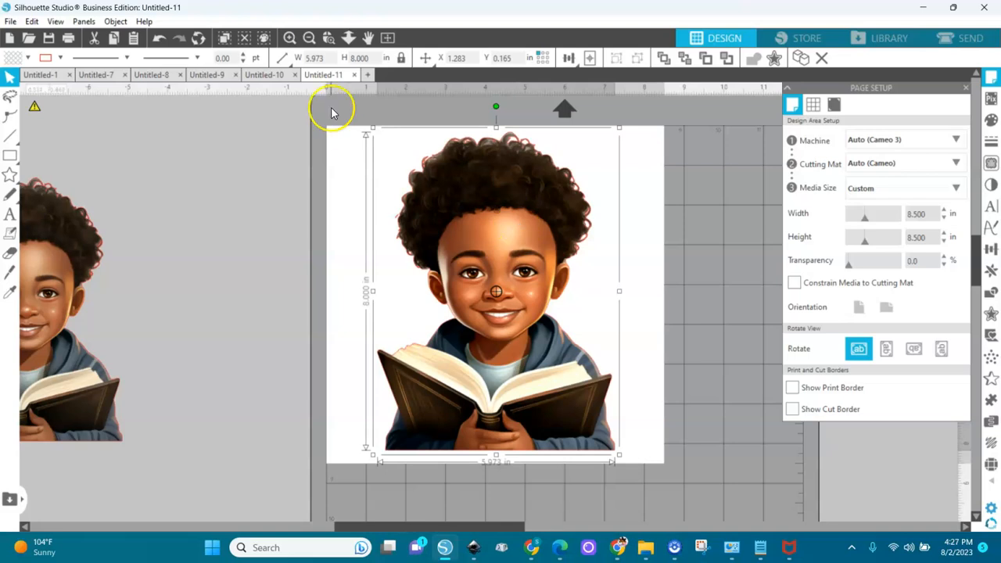
Save the design to the hard drive in the Downloads folder as a PNG file named Leon.
click(10, 22)
mouse_move(49, 143)
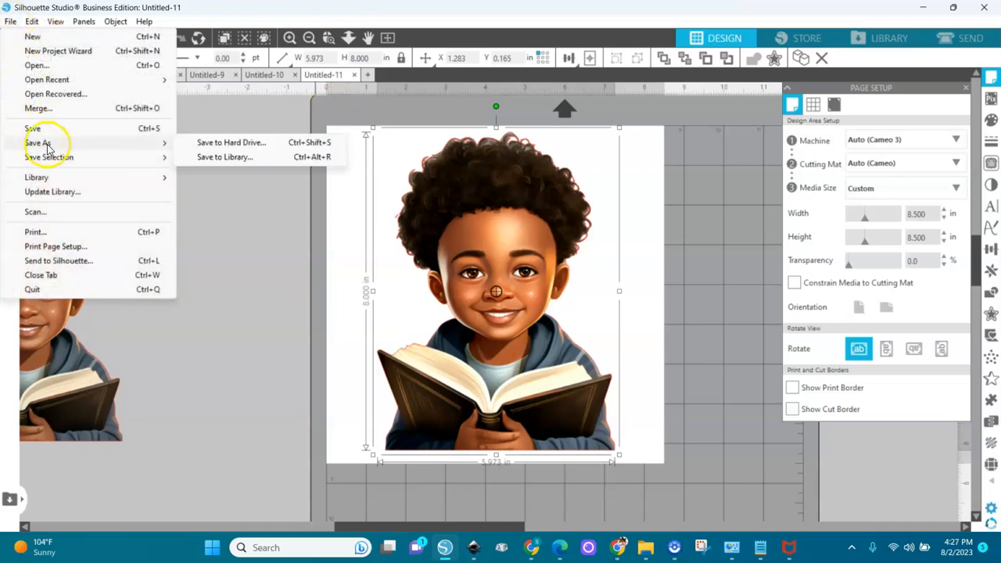
click(219, 145)
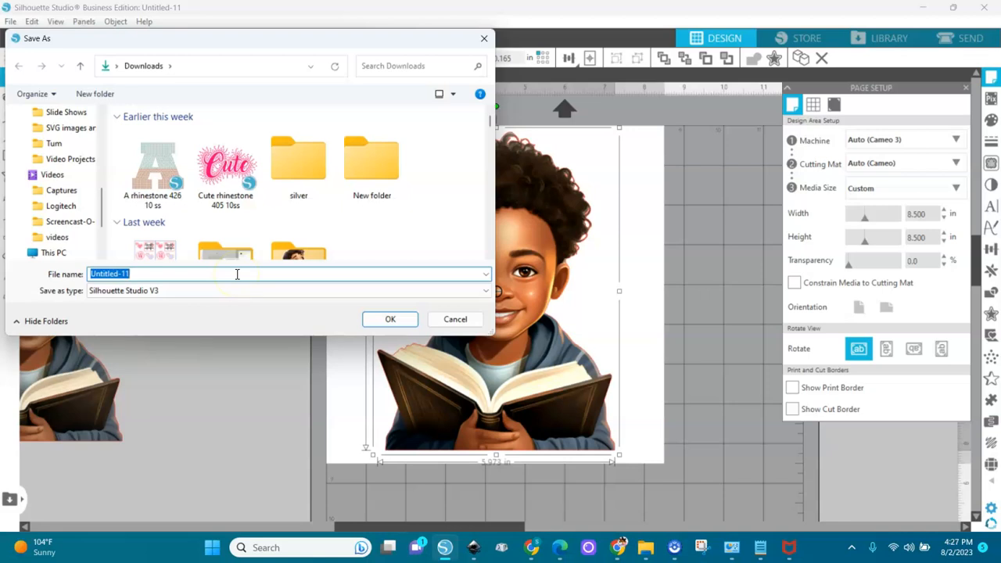
text(Leon)
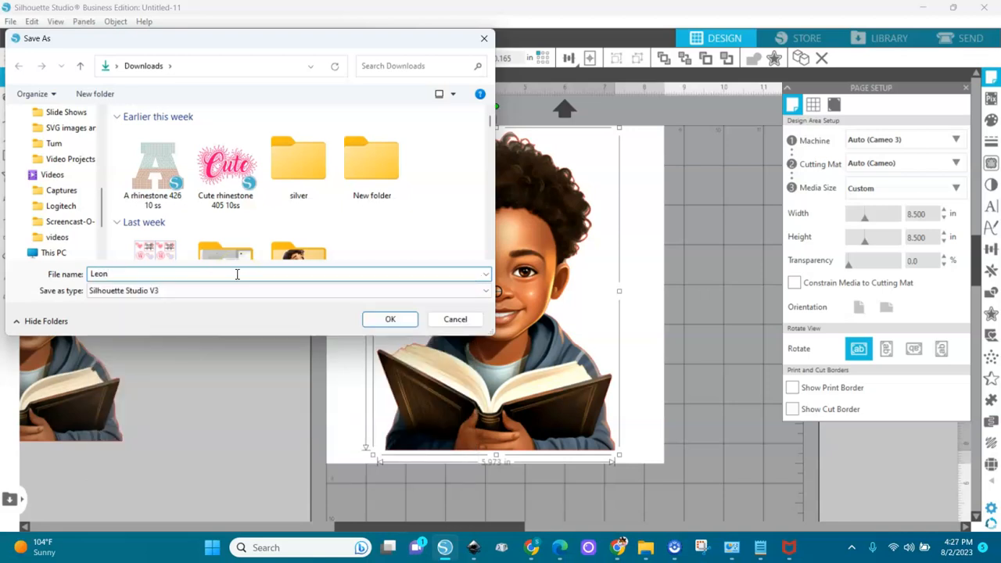
click(258, 290)
click(160, 326)
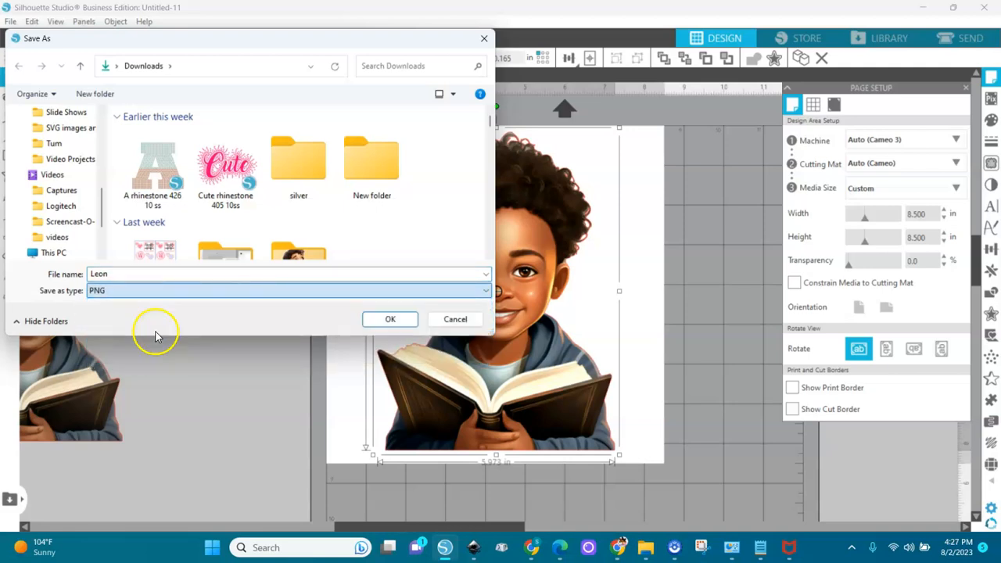
click(390, 319)
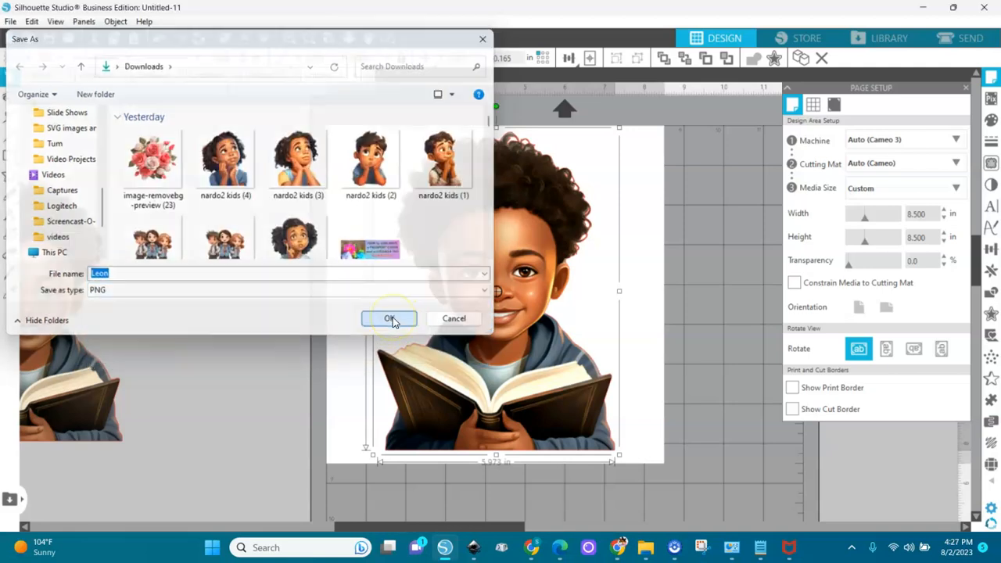
Export the bitmap at 300 dots per inch with a transparent background.
drag(552, 239, 508, 246)
text(300)
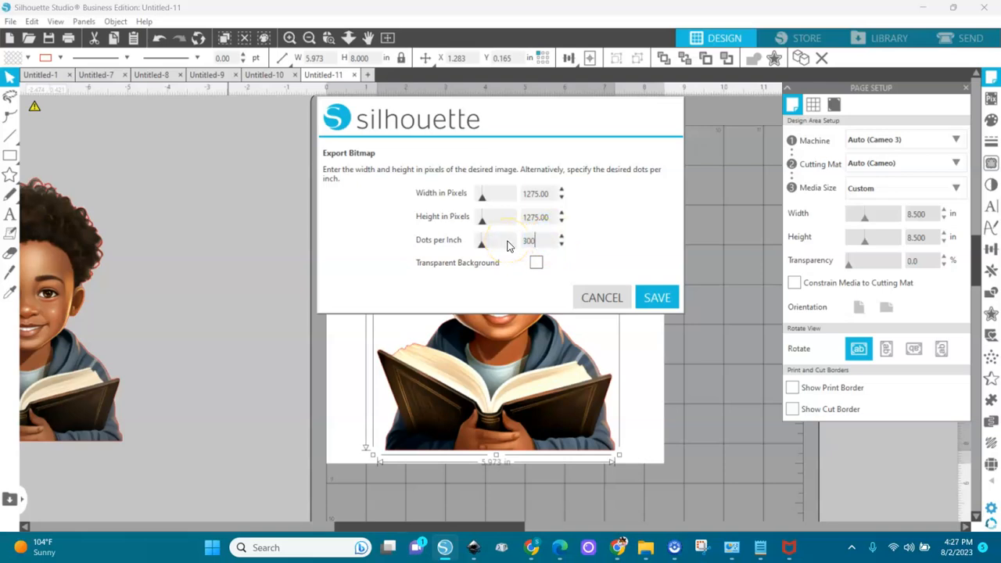
click(536, 265)
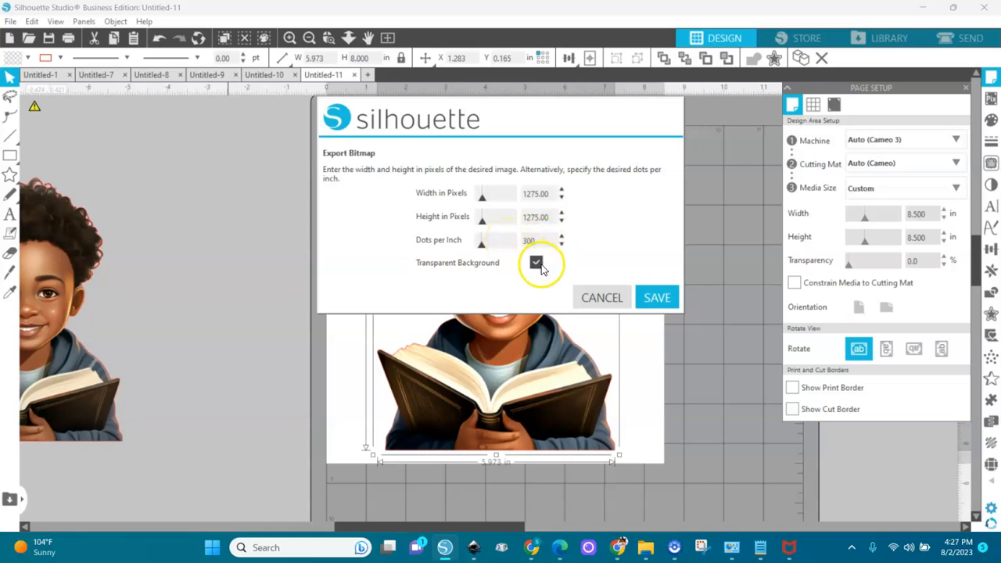
click(657, 299)
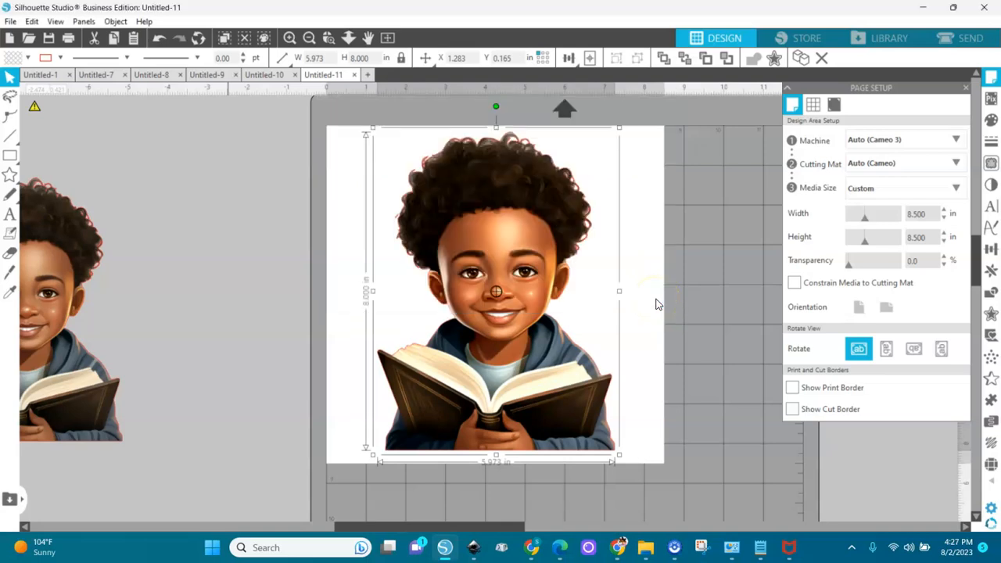